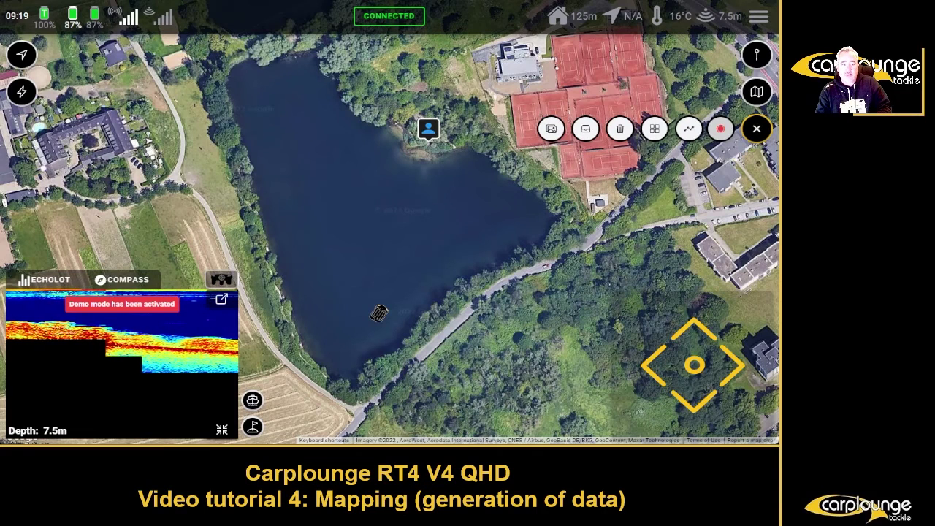
Mark out a closed four-marker area in the middle of the lake for rasterizing.
left_click(654, 128)
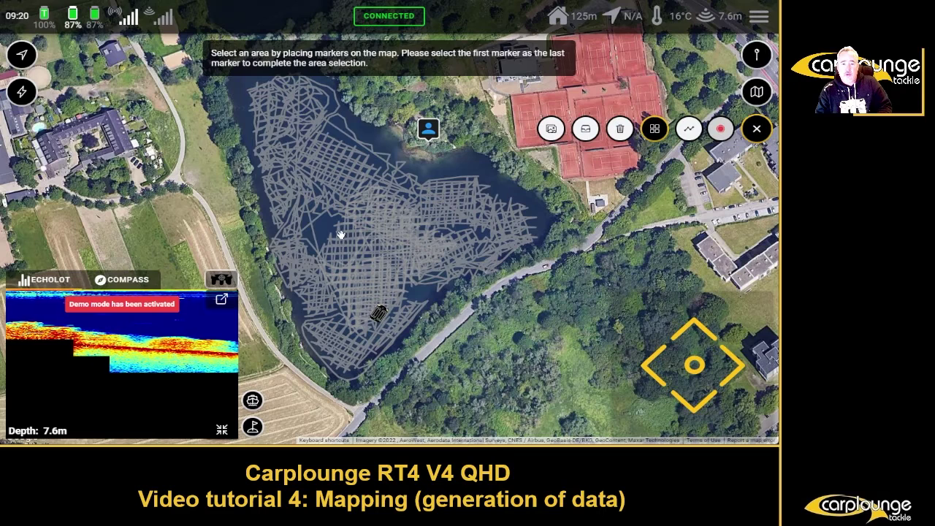
left_click(347, 249)
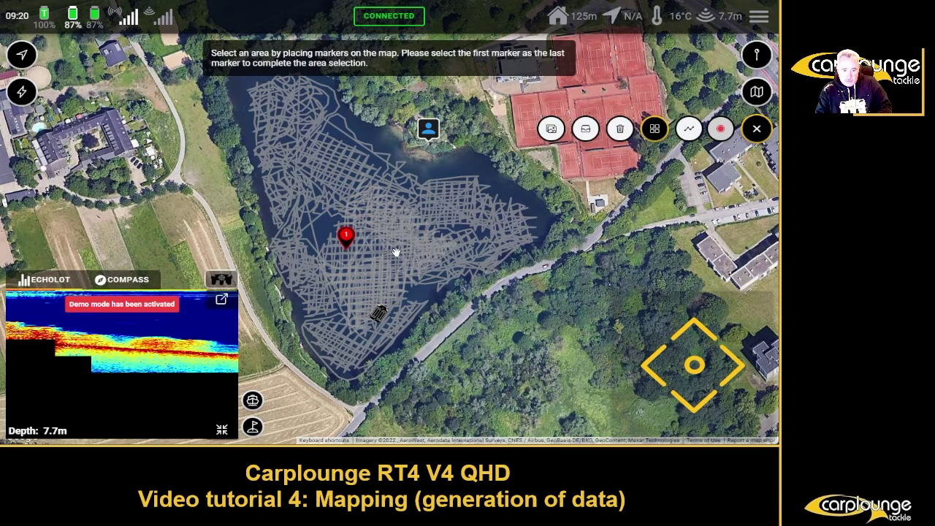
left_click(394, 238)
left_click(393, 285)
left_click(351, 280)
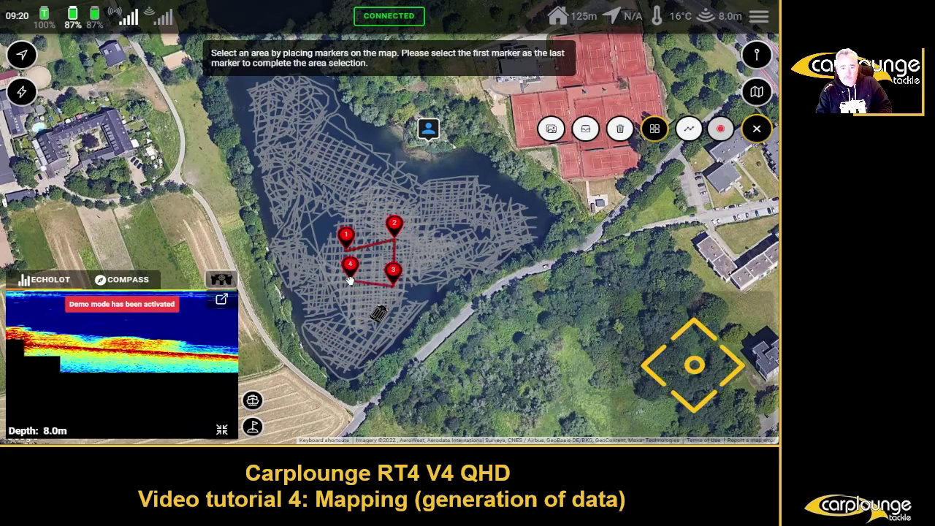
left_click(346, 235)
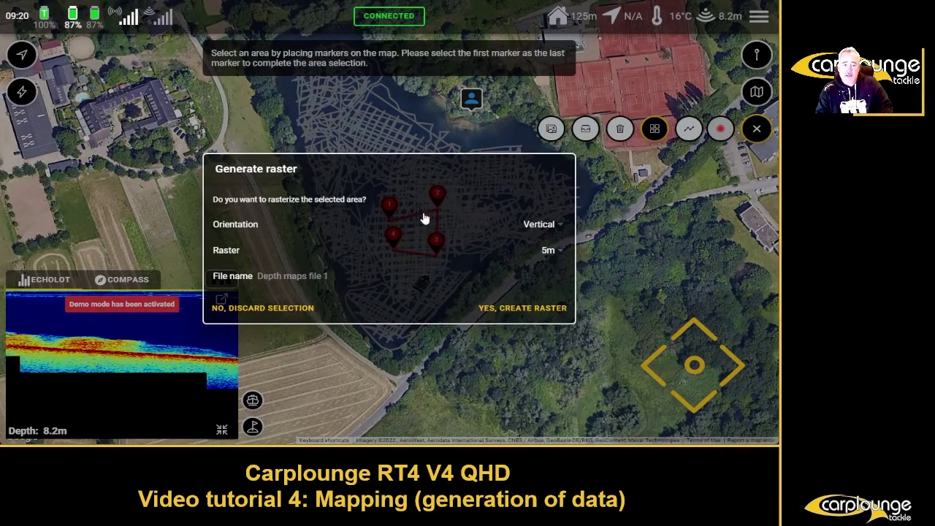
Generate a raster of the selected area with Vertical orientation, 5m spacing and the file name "test map".
left_click(548, 227)
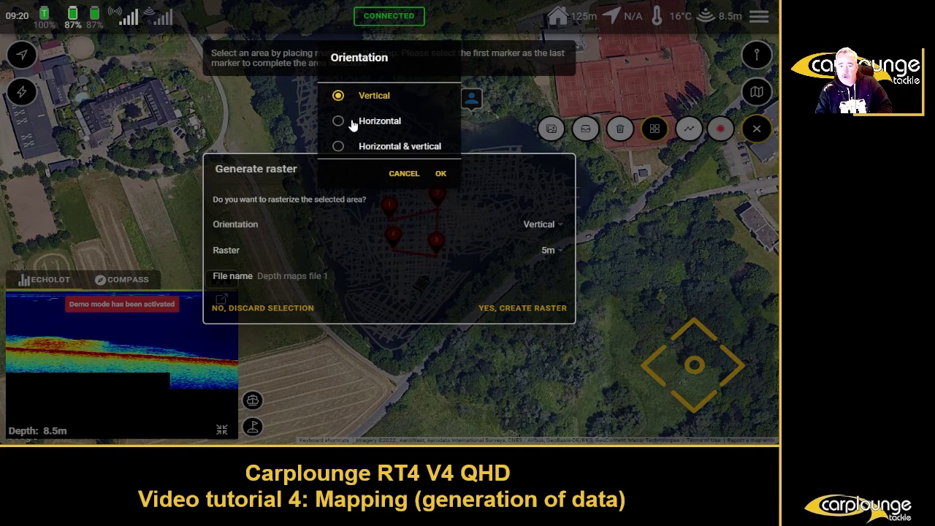
left_click(441, 175)
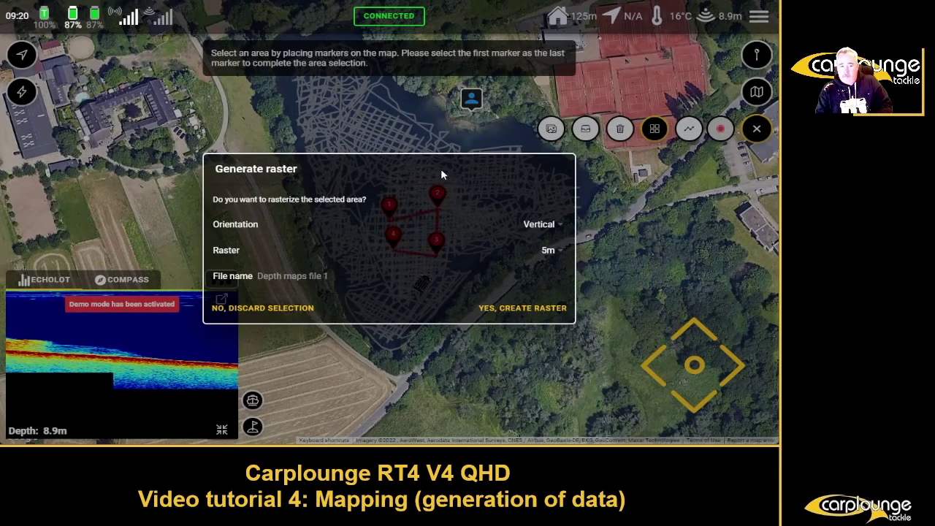
left_click(552, 250)
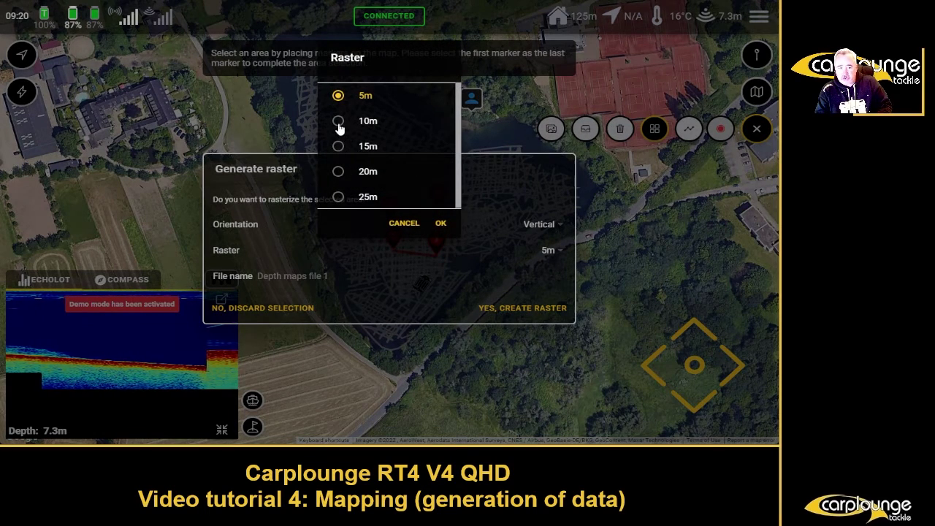
left_click(441, 223)
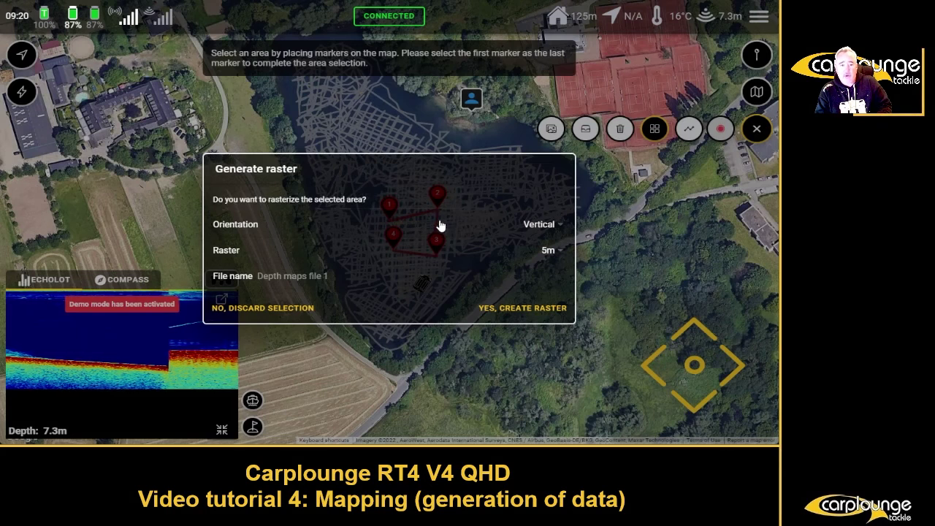
left_click(336, 273)
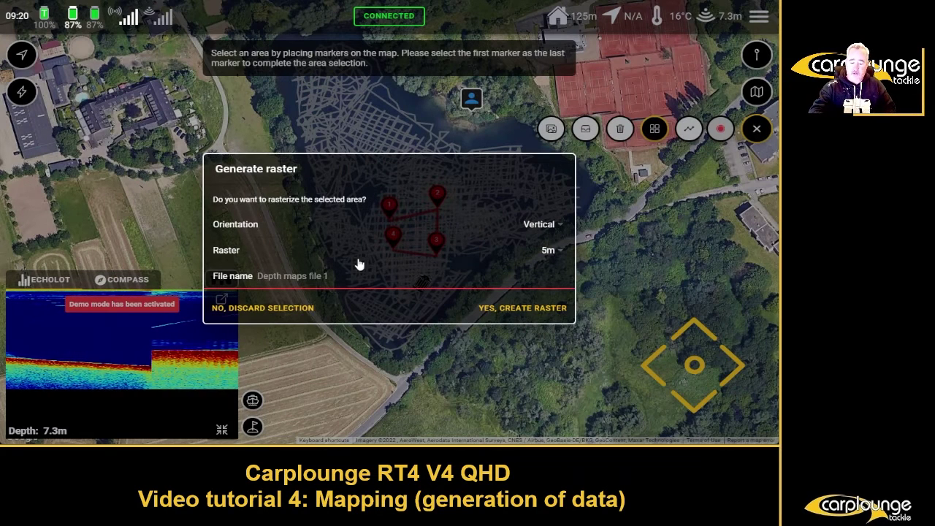
type("test ")
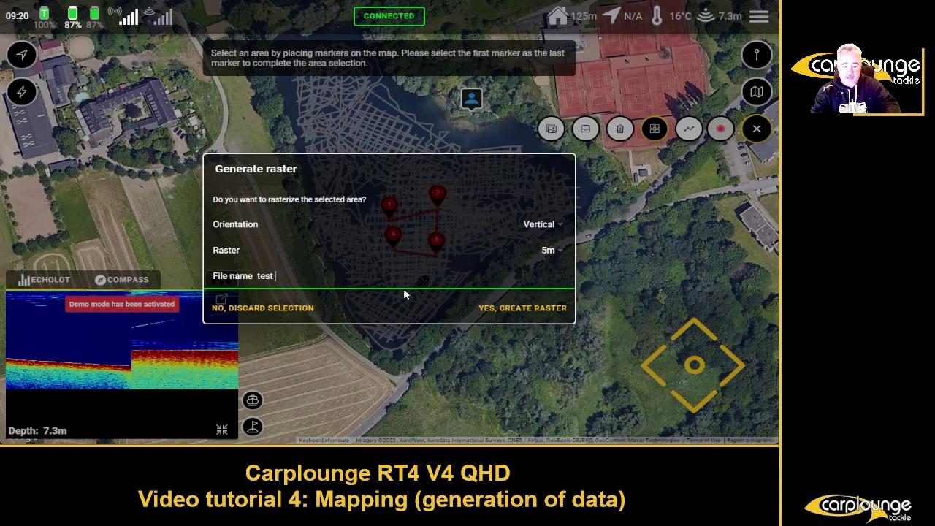
type("map")
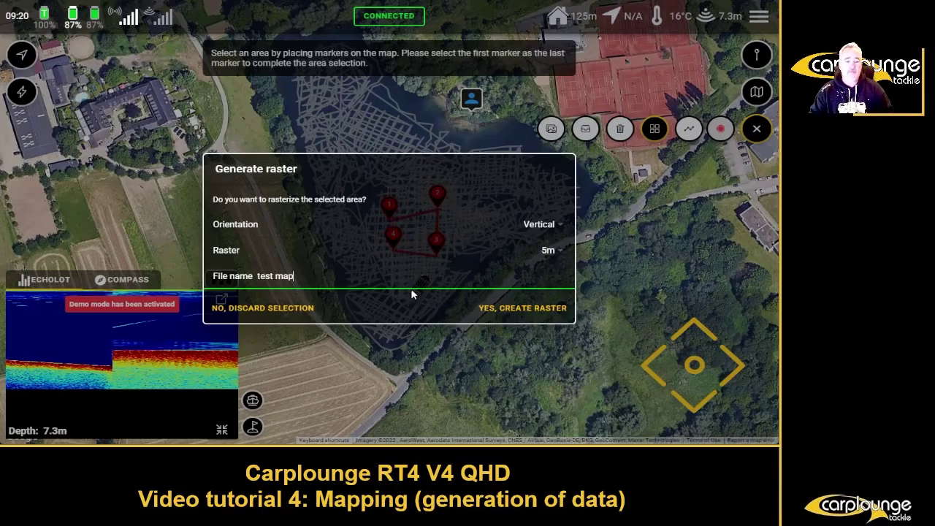
left_click(508, 310)
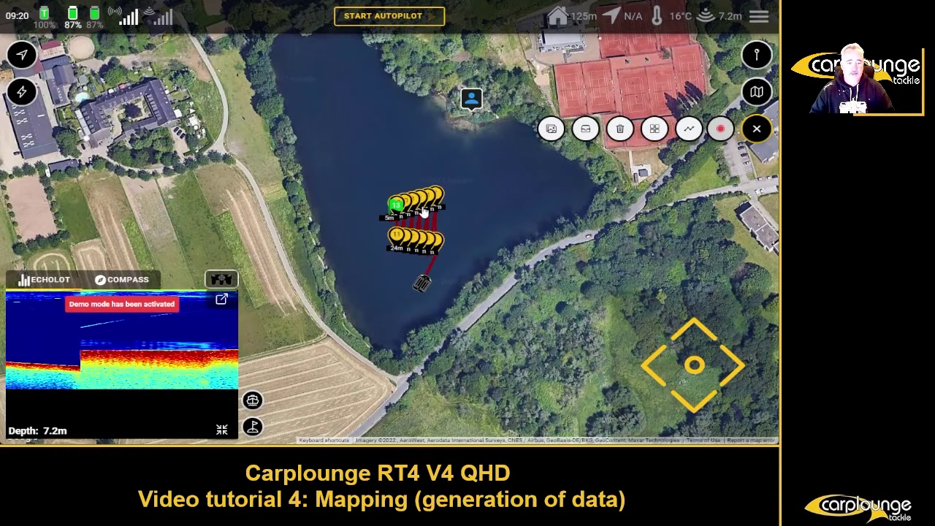
Start the autopilot along the generated raster route, and stop it again.
scroll(466, 225, "up", 2)
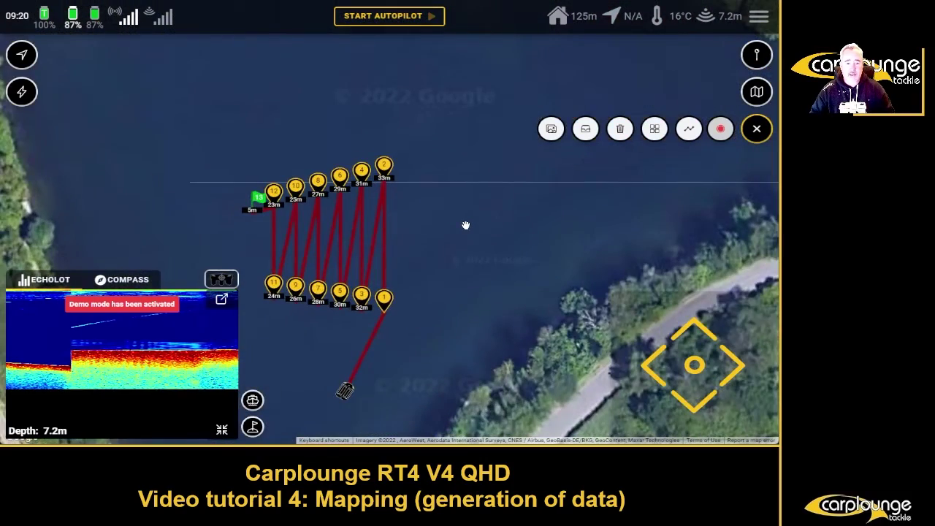
scroll(465, 225, "down", 1)
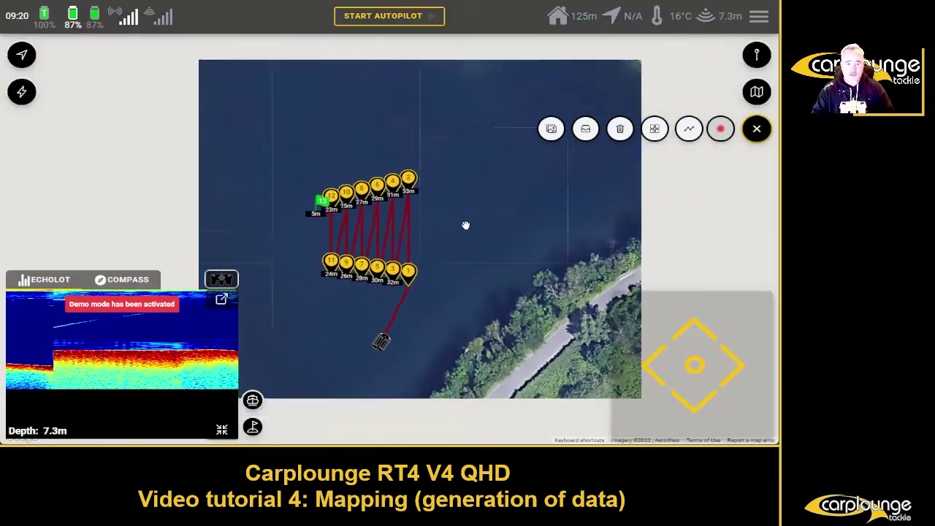
scroll(465, 225, "down", 1)
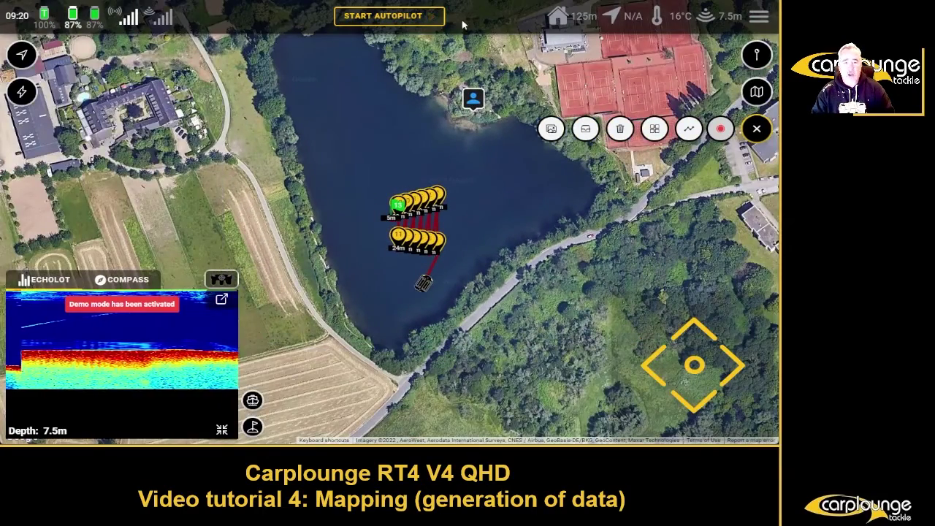
left_click(375, 22)
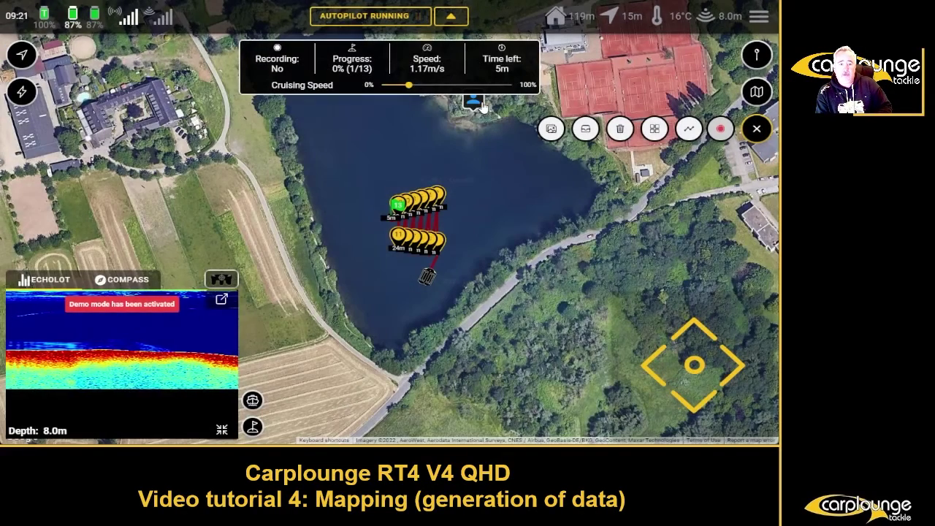
left_click(483, 105)
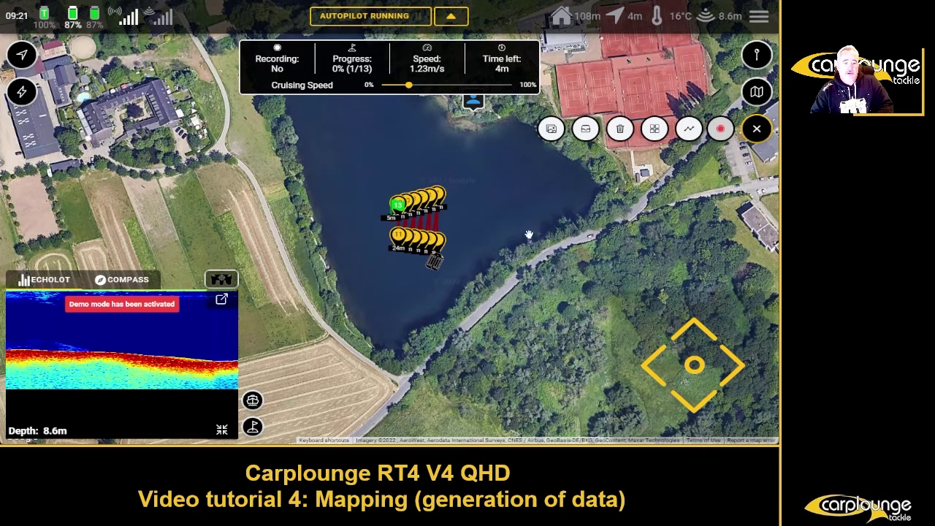
left_click(378, 19)
left_click(478, 138)
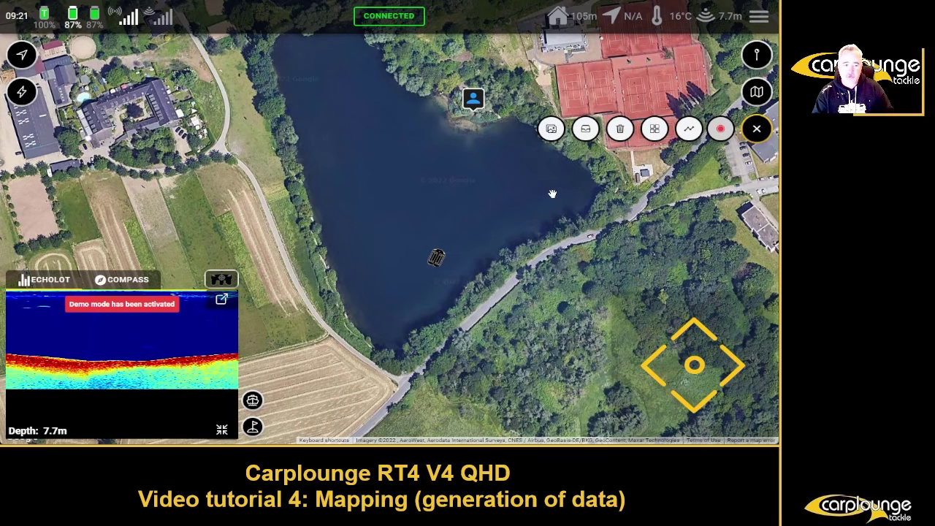
Load UnserSee3_Full.json for depth map generation and look through its detail and boundary settings.
left_click(585, 129)
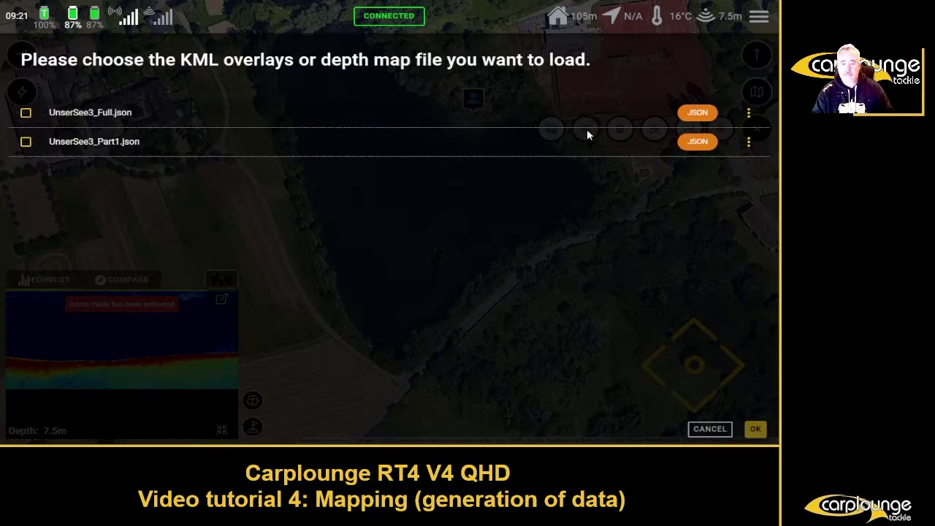
left_click(26, 113)
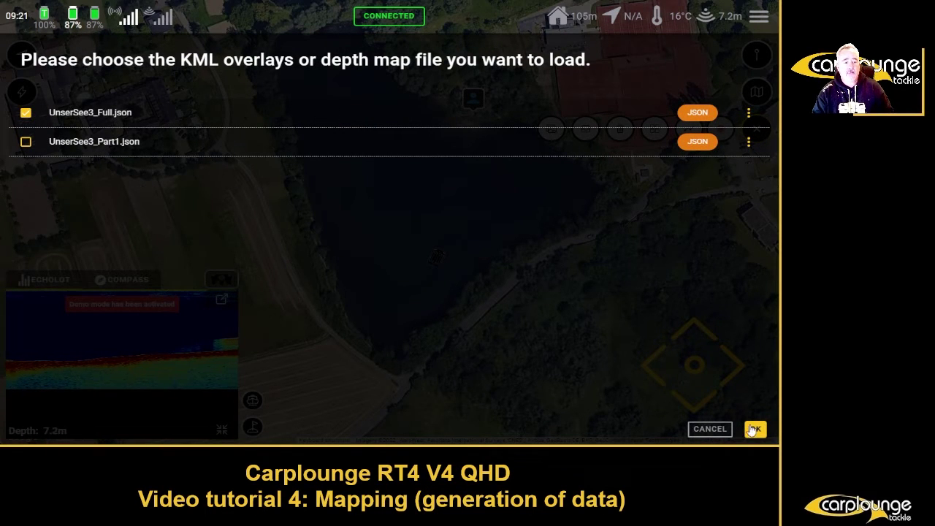
left_click(756, 428)
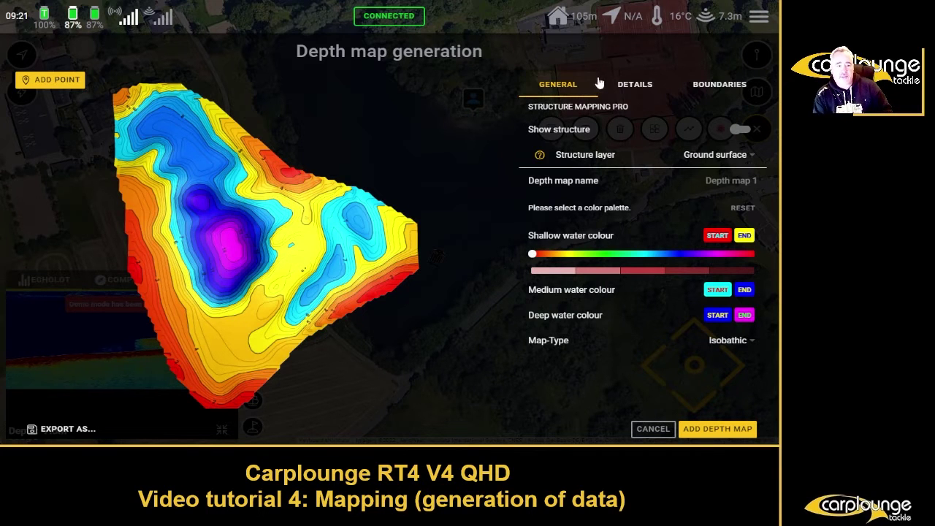
left_click(635, 88)
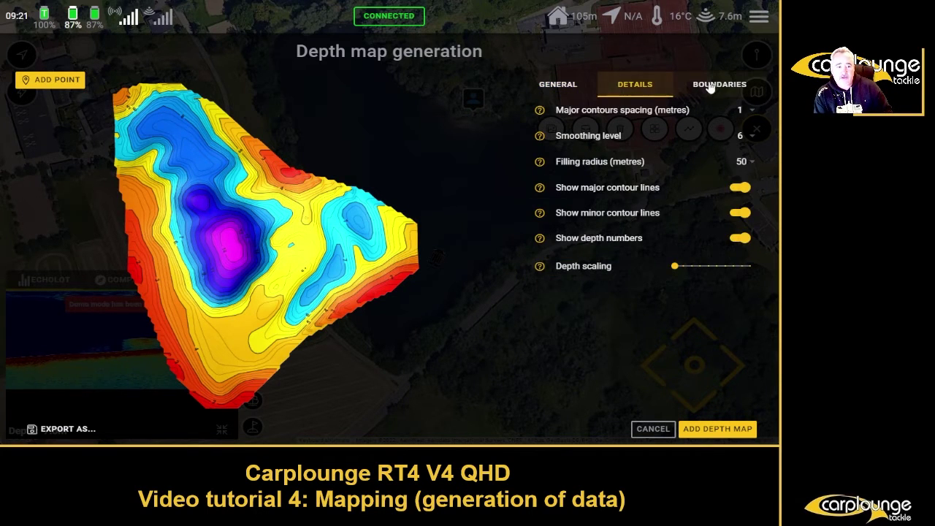
left_click(721, 89)
left_click(626, 89)
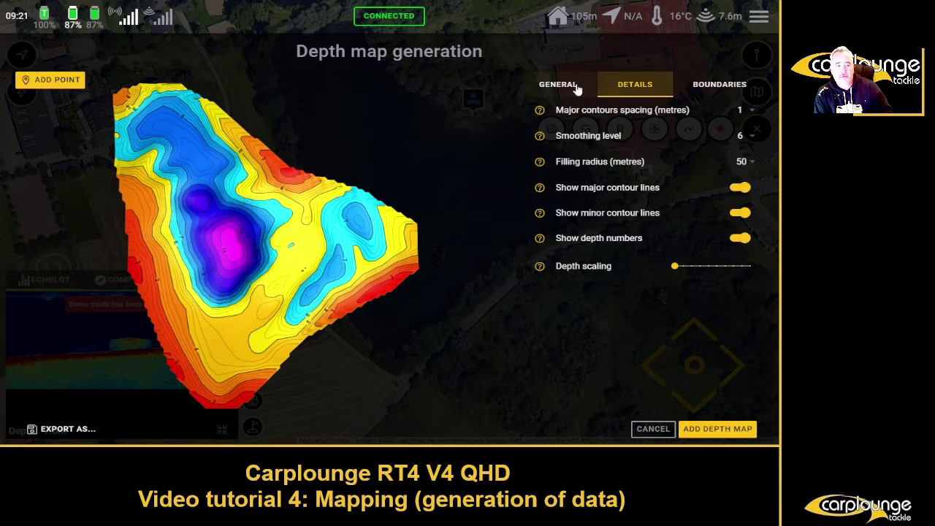
left_click(549, 87)
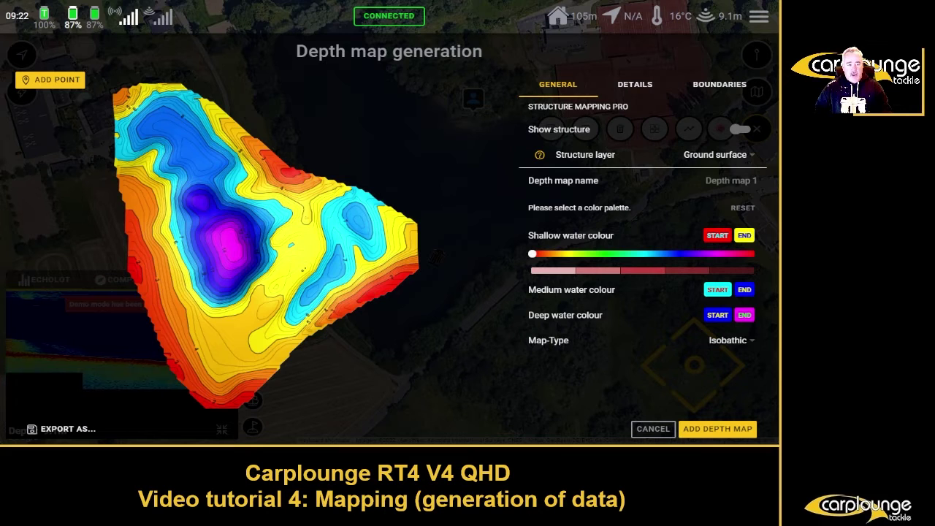
Try green as the end colour for shallow water, and reset the colour palette to its defaults.
left_click(569, 253)
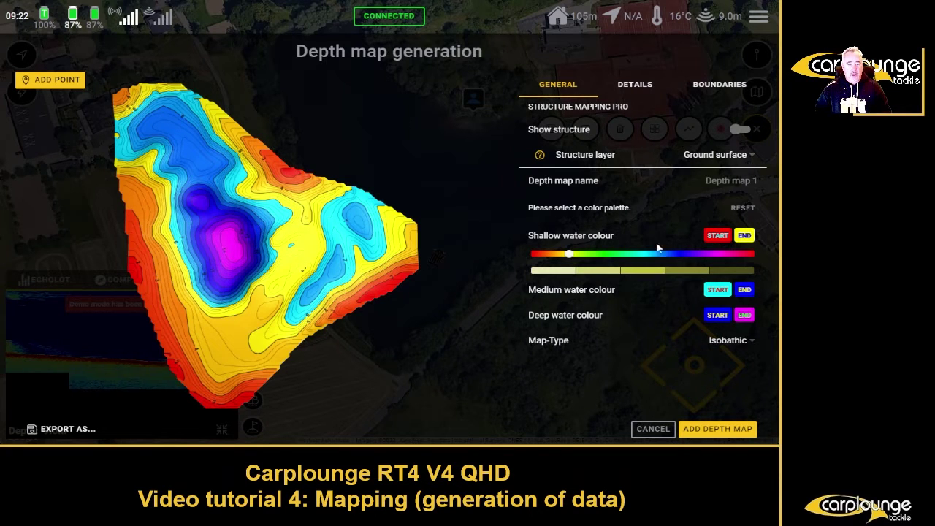
left_click_drag(569, 255, 703, 258)
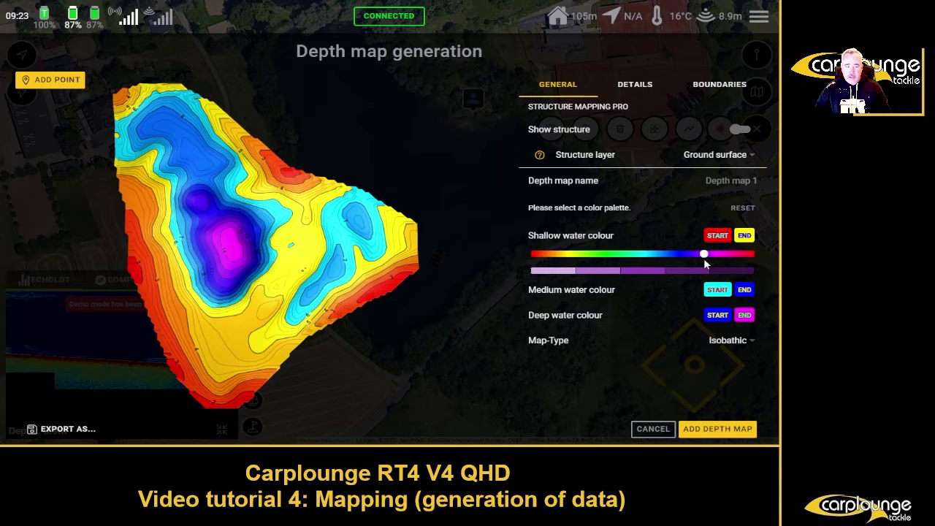
left_click(601, 253)
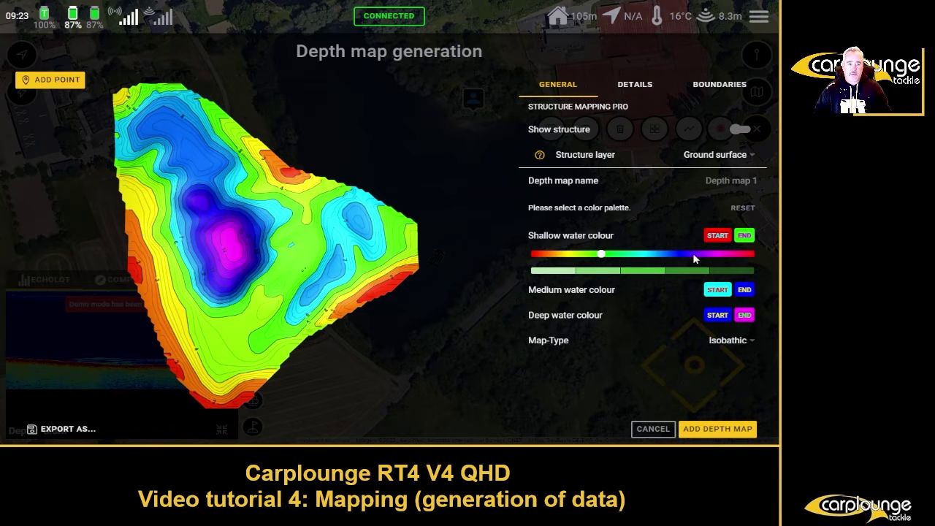
left_click(742, 208)
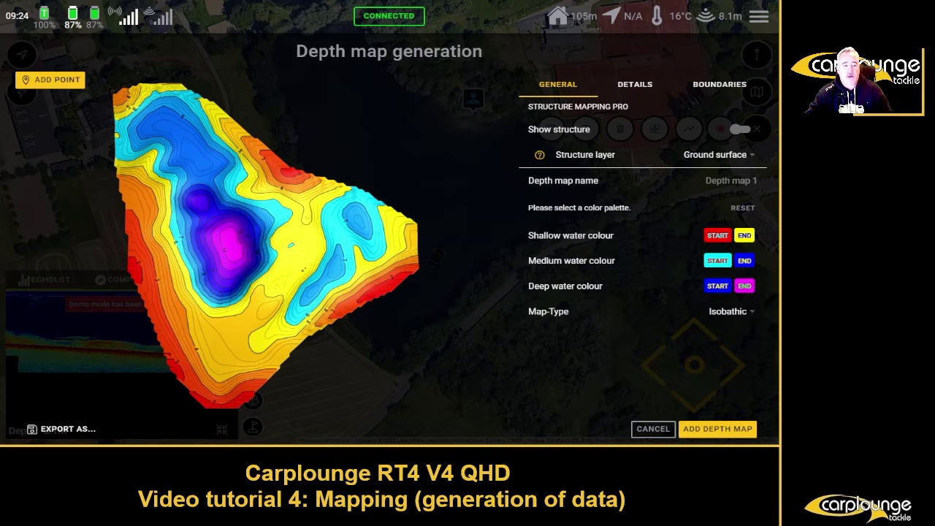
Set the depth map's type to Barycentric.
left_click(738, 313)
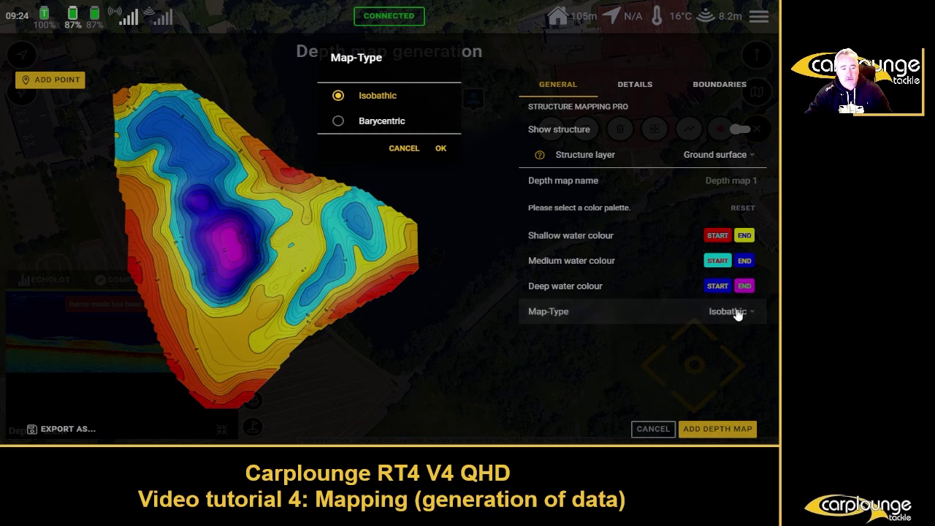
left_click(441, 149)
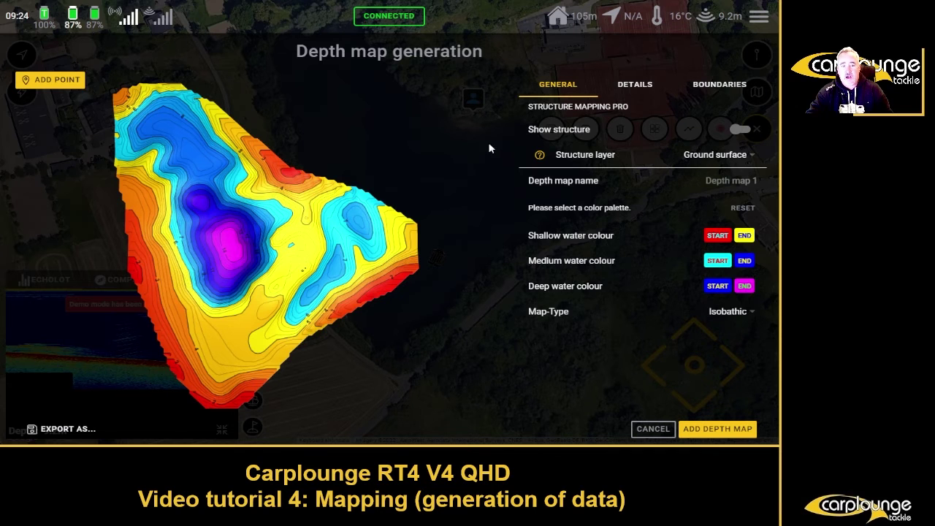
left_click(742, 313)
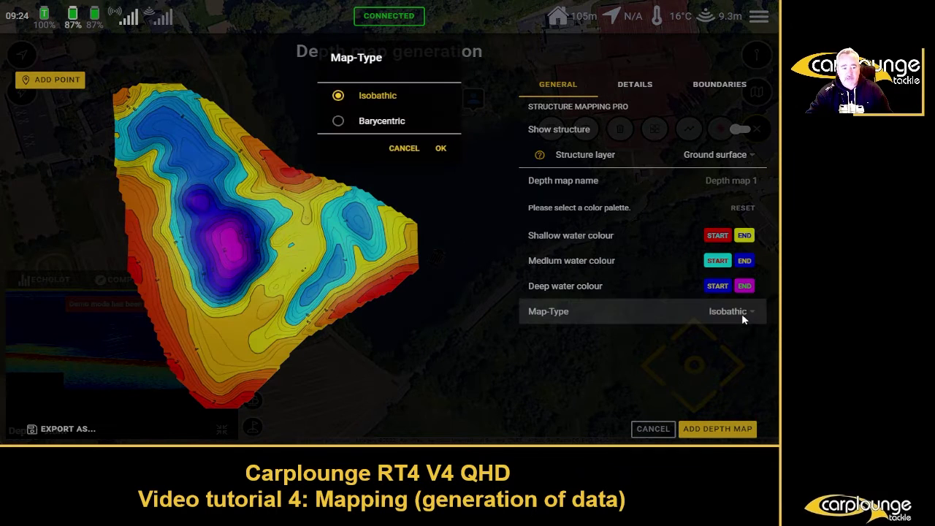
left_click(339, 122)
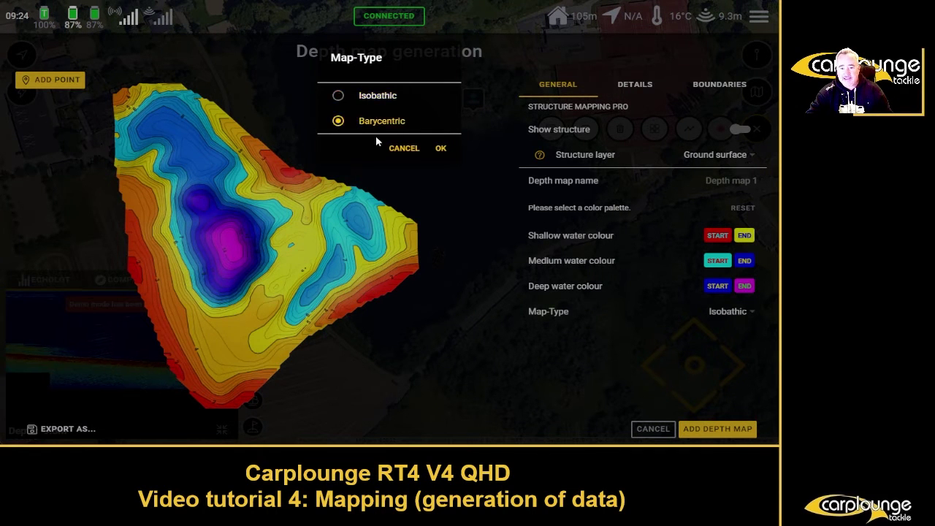
left_click(441, 149)
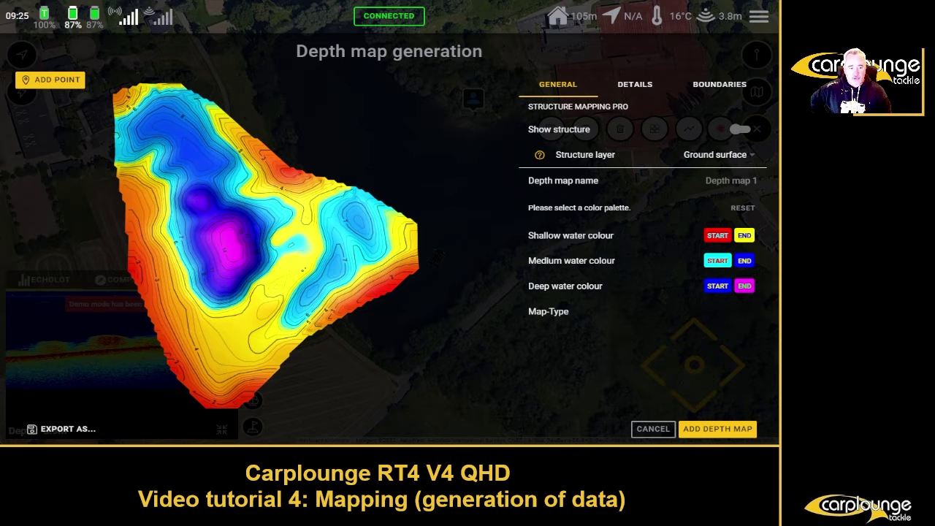
Set the depth map's type to Isobathic.
left_click(750, 316)
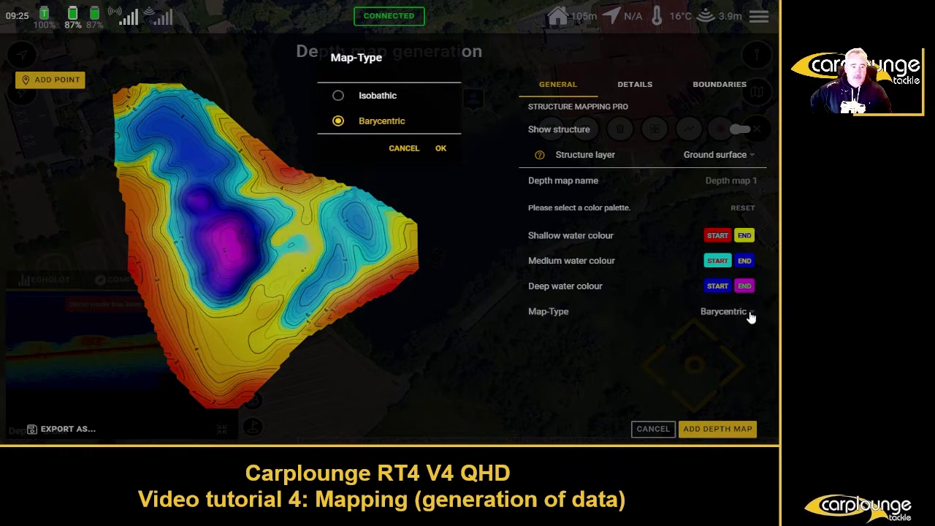
left_click(338, 97)
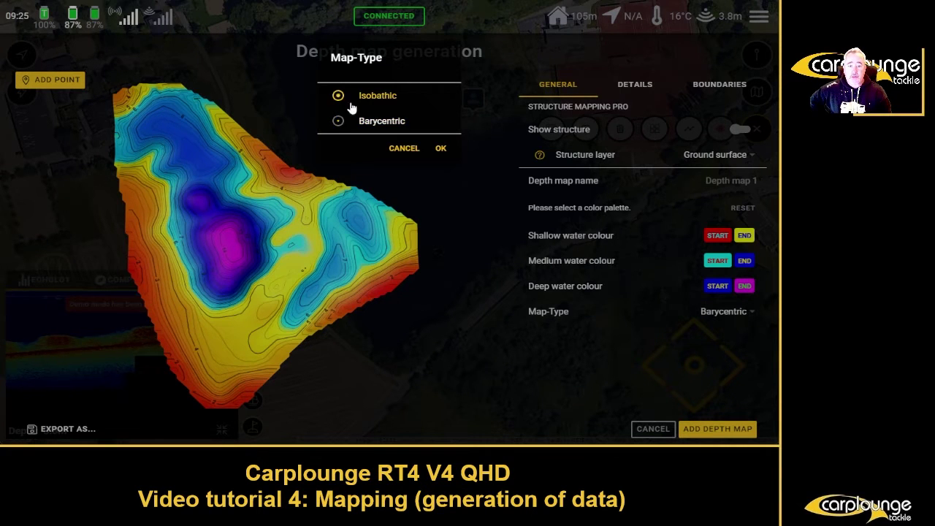
left_click(442, 148)
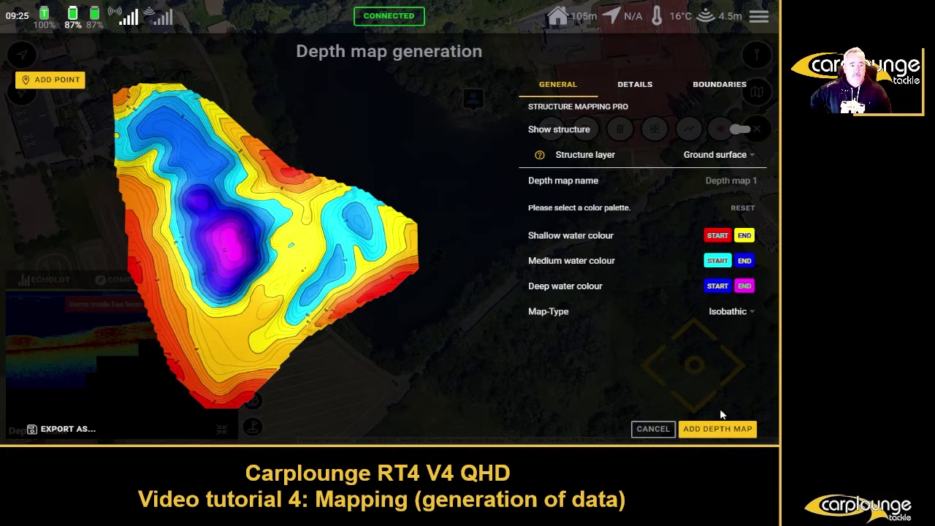
Name the depth map "testing map" and add it to the lake on the satellite map.
left_click(739, 181)
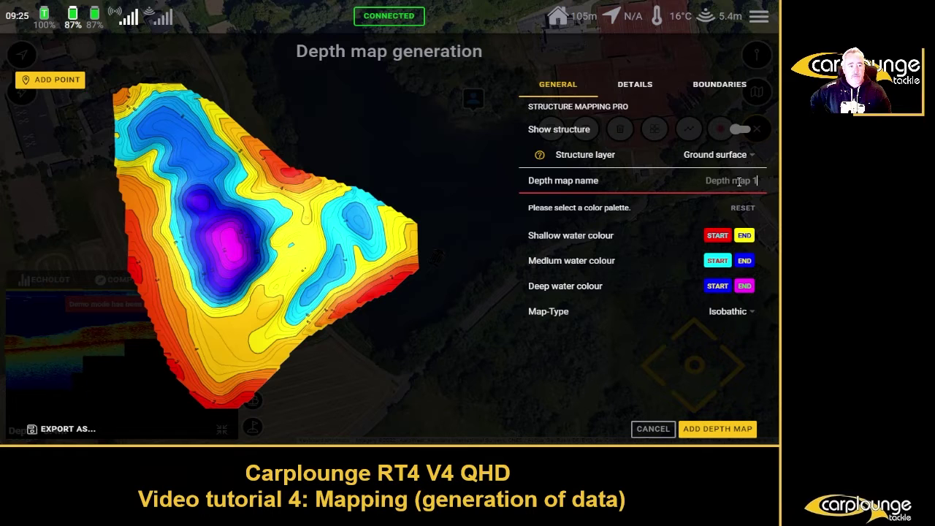
type("testing map")
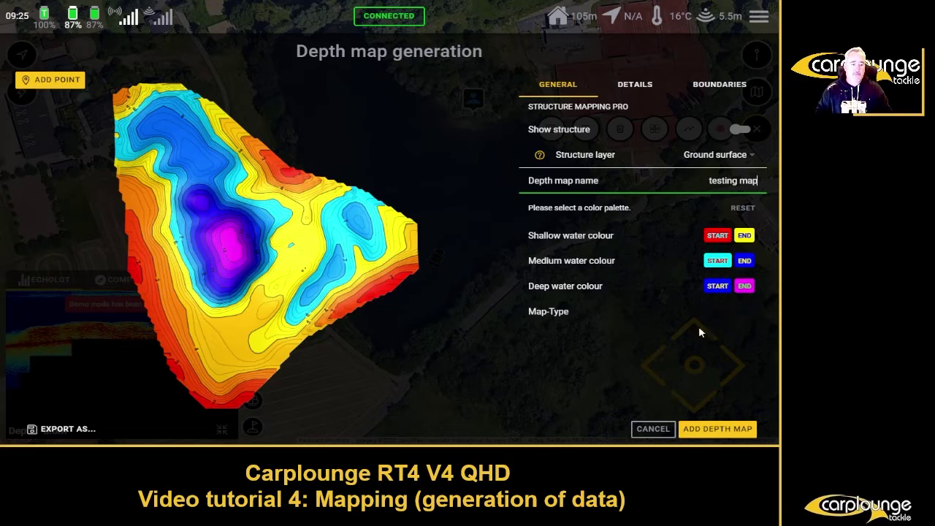
left_click(715, 429)
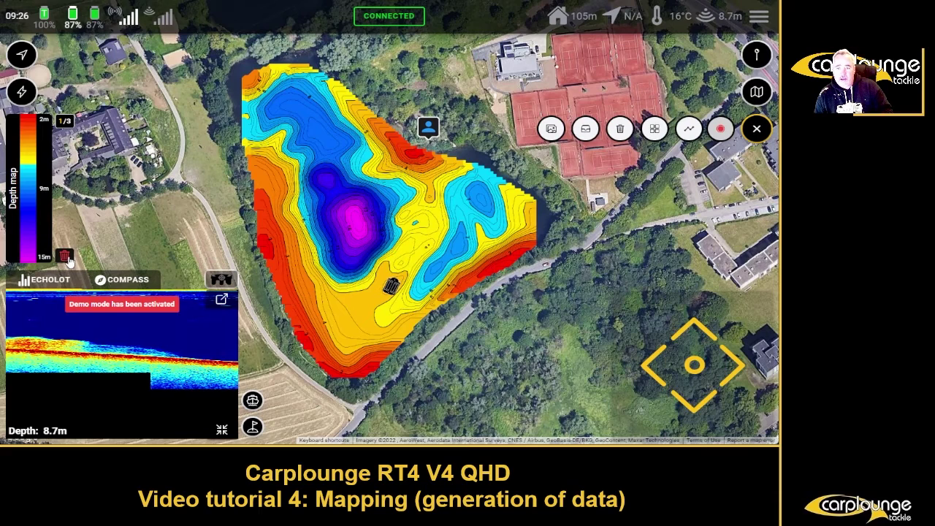
Cycle through the lake's depth and structure layers, and remove the depth maps from the map.
left_click(65, 122)
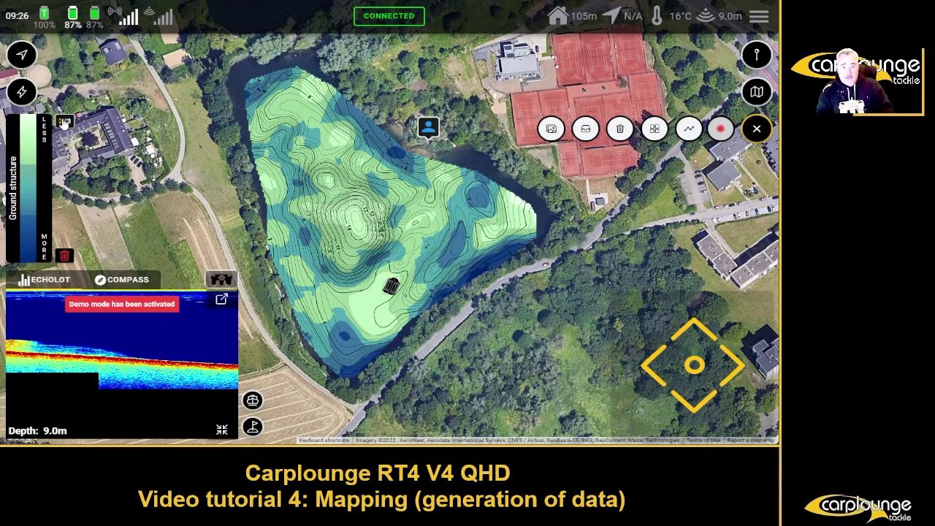
left_click(64, 122)
left_click(65, 122)
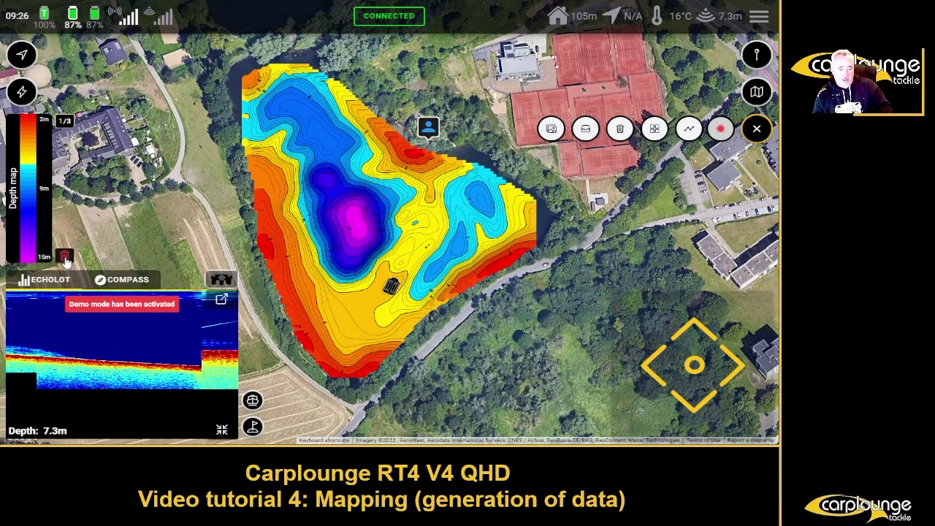
left_click(64, 258)
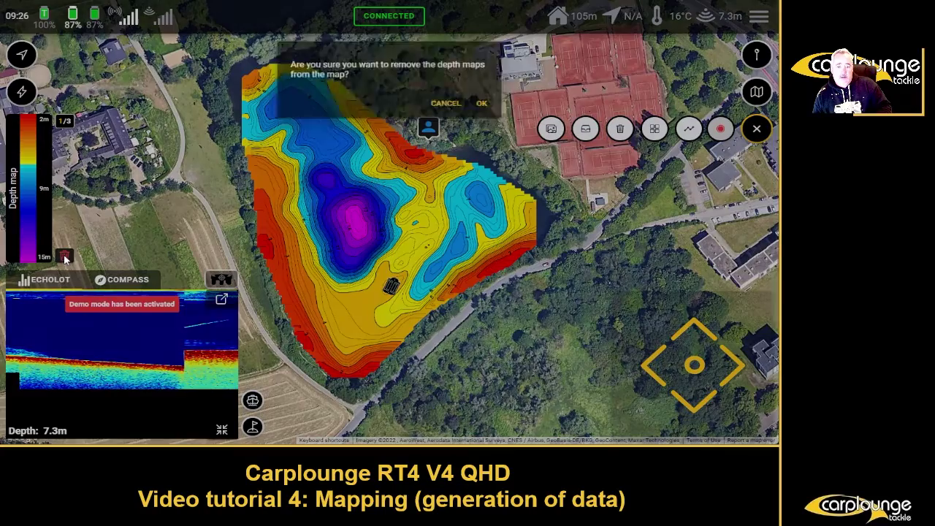
left_click(482, 106)
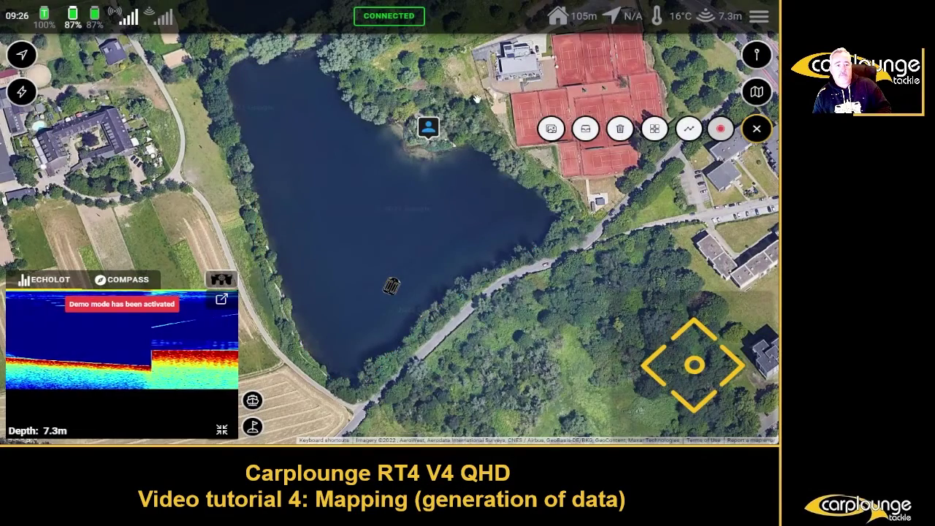
Load UnserSee3_Full.json for depth map generation and raise its depth scaling to slightly past halfway.
left_click(585, 130)
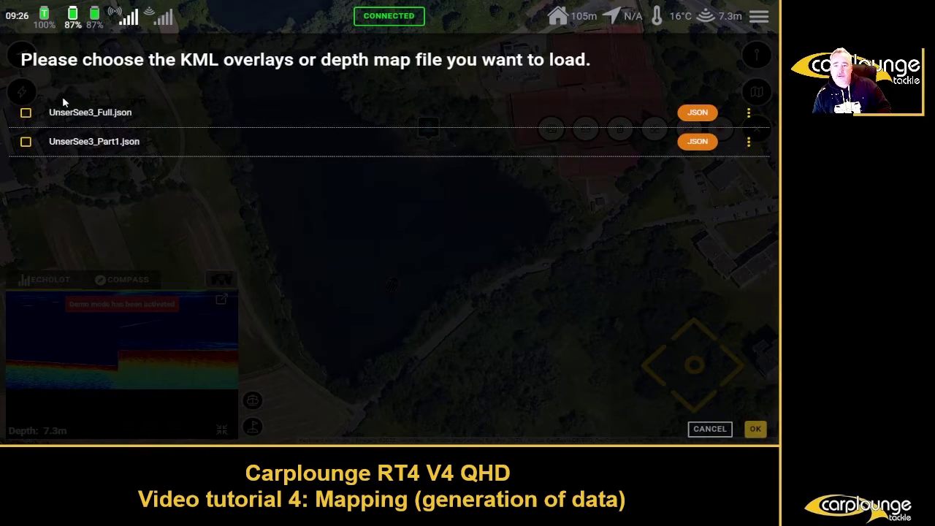
left_click(26, 113)
left_click(756, 428)
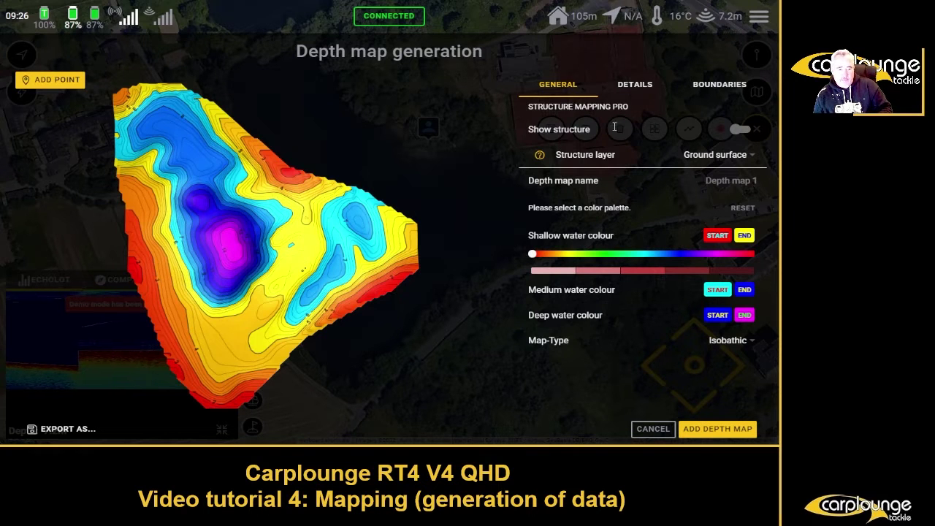
left_click(632, 84)
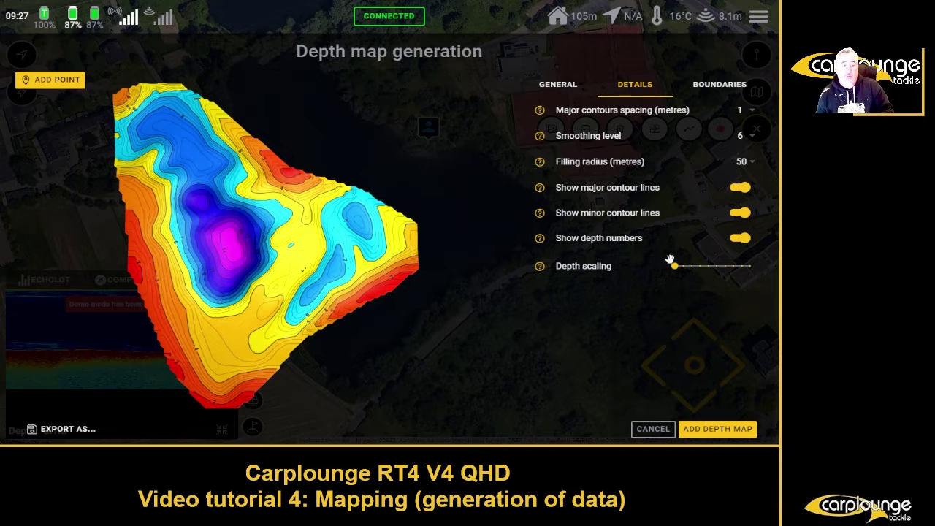
left_click_drag(678, 270, 716, 268)
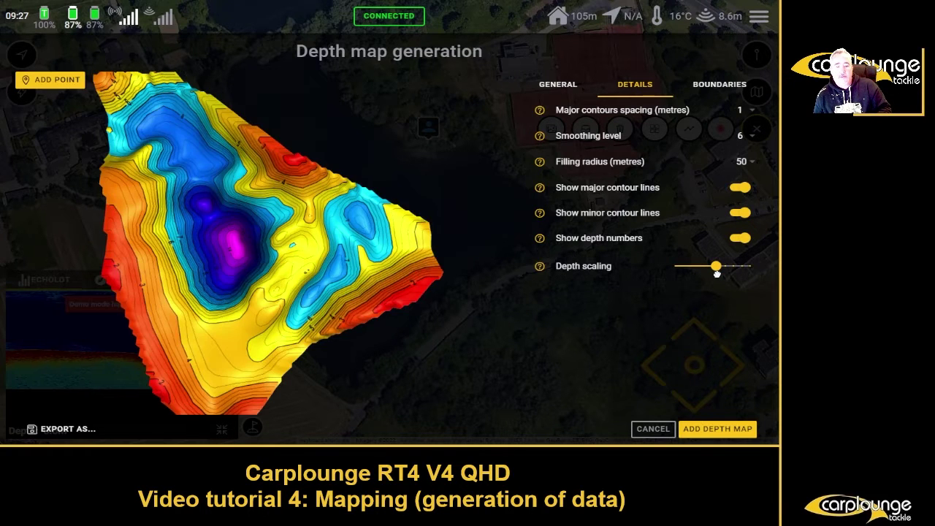
Save a point named "test spot" between the deep hole and the yellow plateau, and raise the depth scaling to its maximum.
left_click_drag(270, 232, 195, 223)
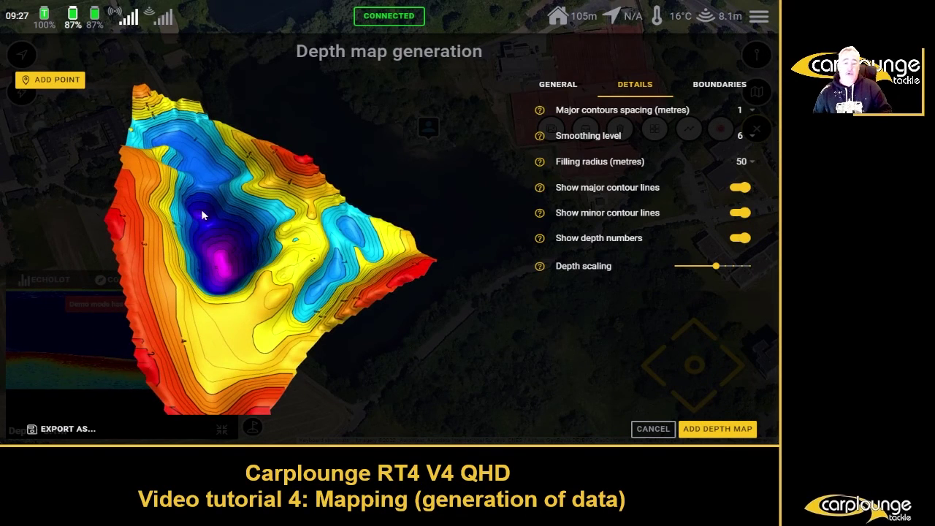
left_click_drag(202, 214, 308, 268)
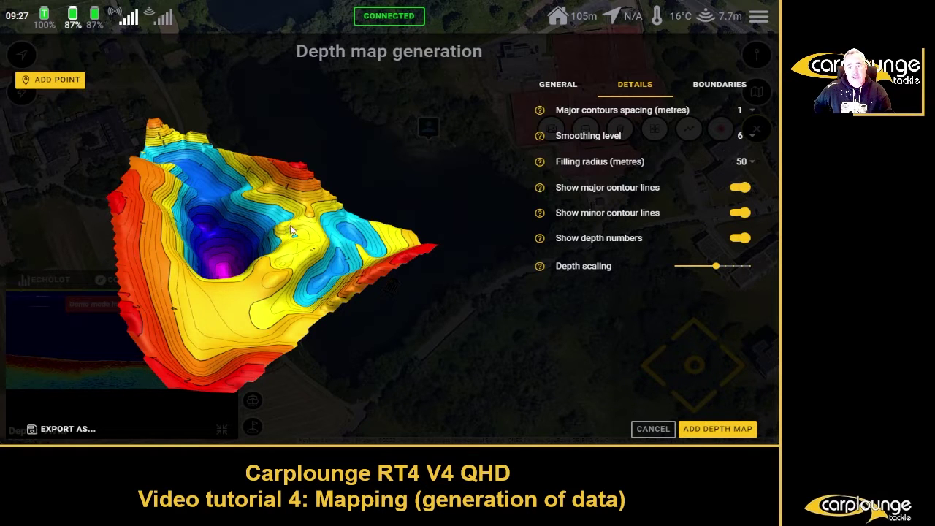
left_click(50, 82)
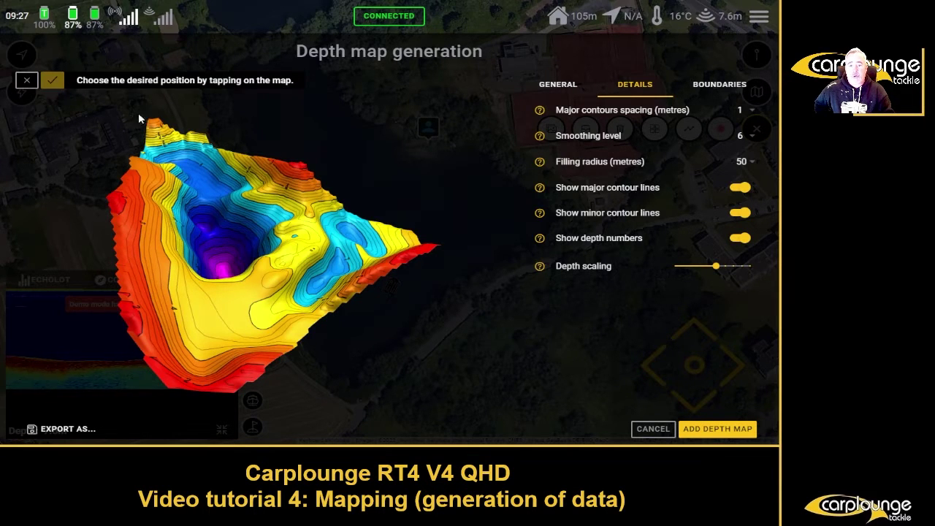
left_click(286, 221)
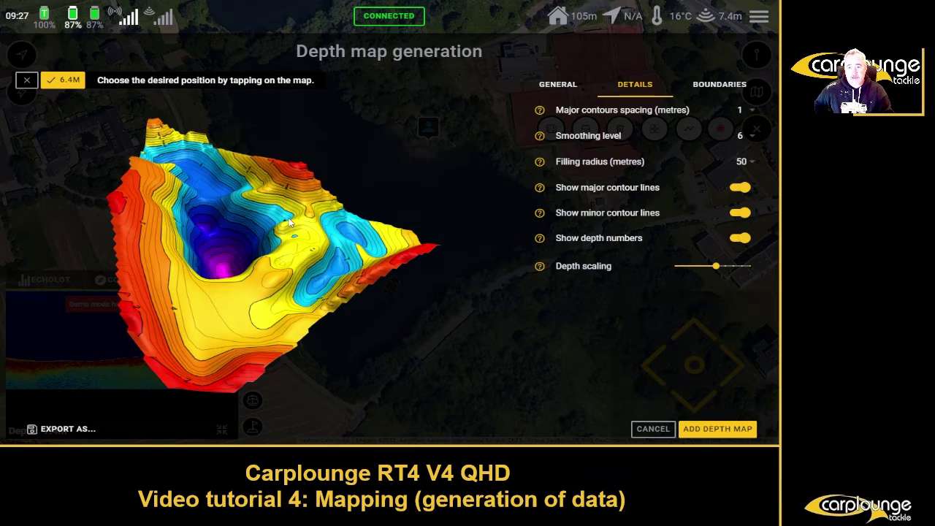
left_click(287, 226)
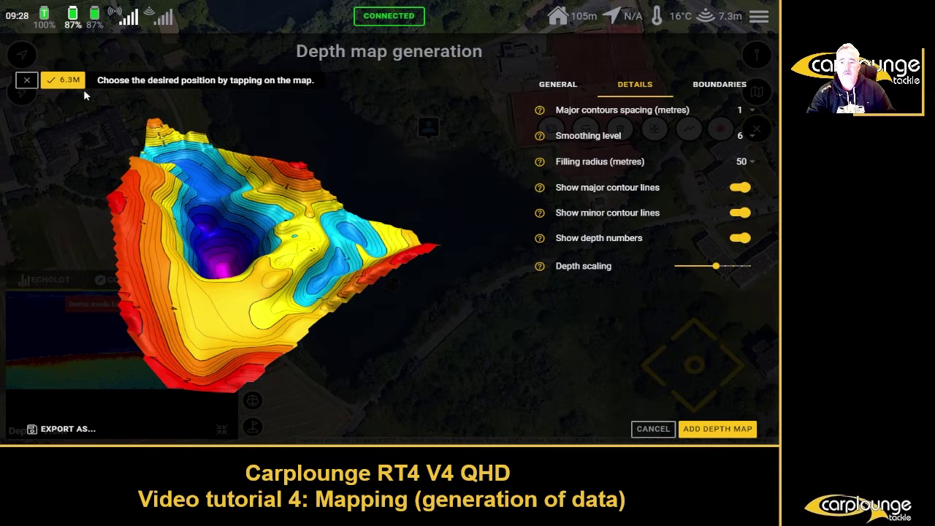
left_click(66, 82)
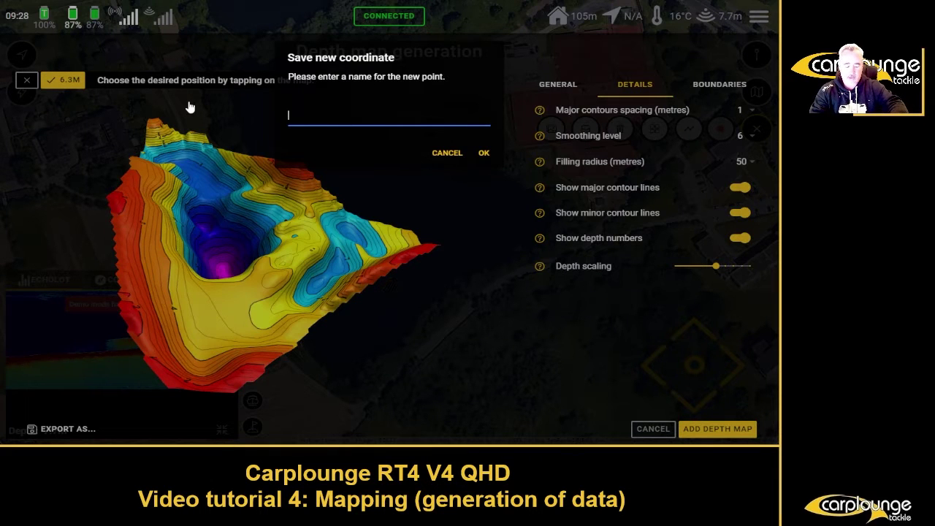
type("test spo")
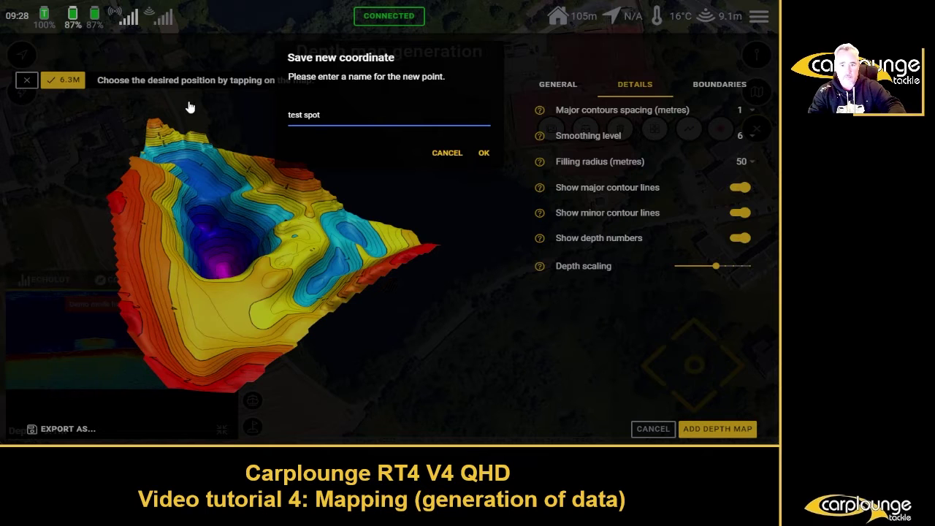
type("t")
left_click(485, 153)
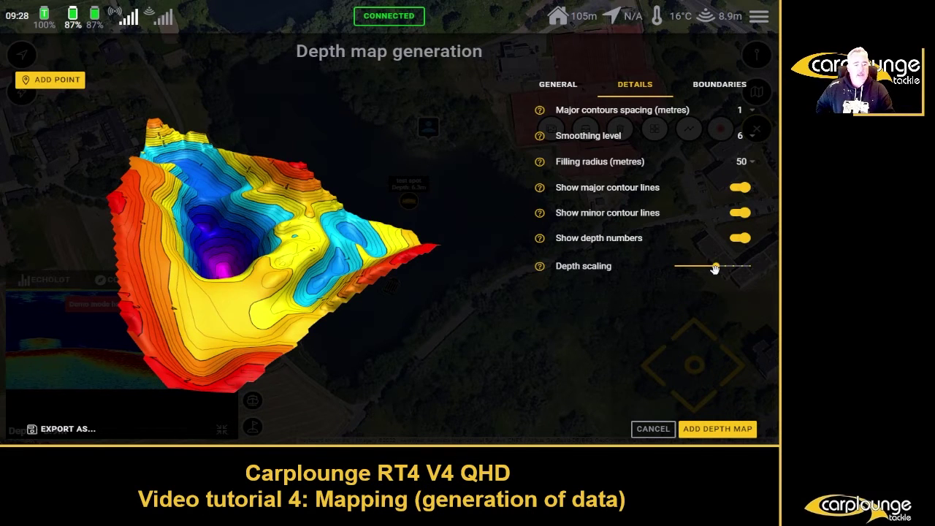
left_click_drag(713, 269, 748, 267)
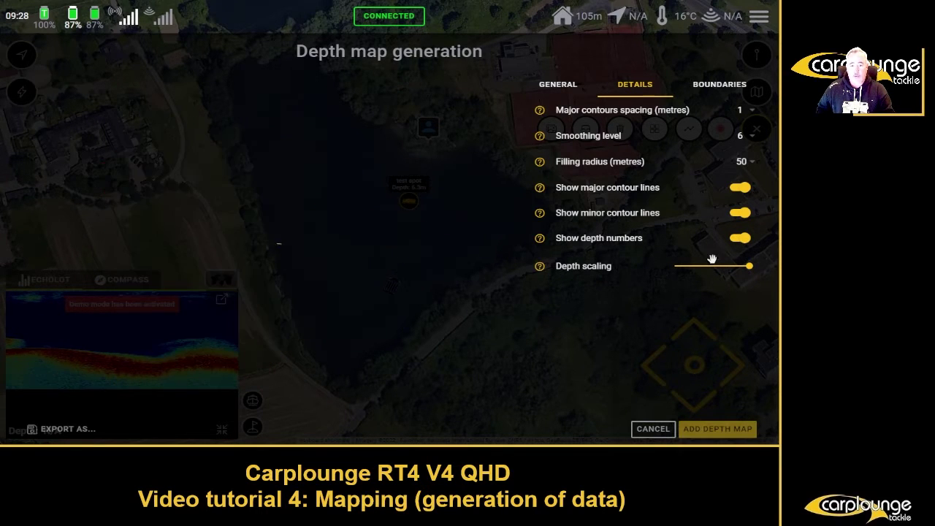
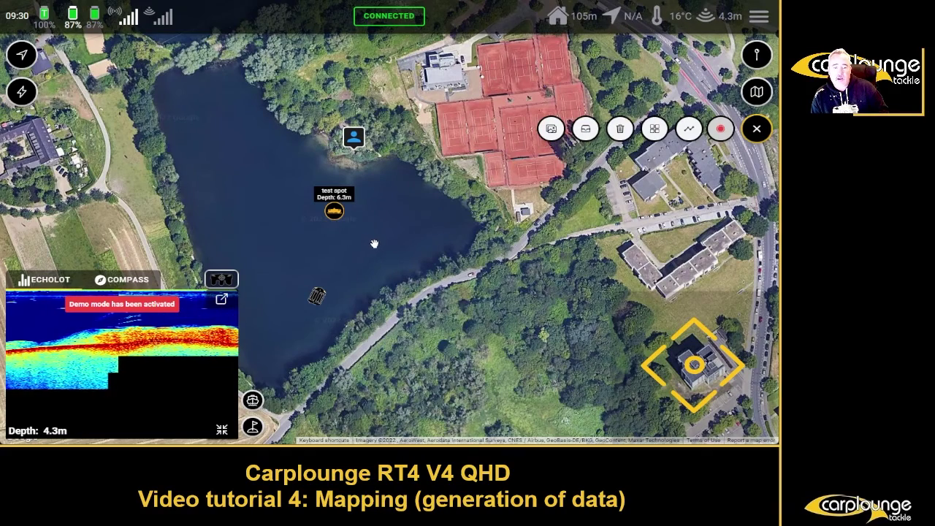
Look at which depth map files are available for loading, and leave the list without choosing one.
left_click_drag(386, 244, 444, 257)
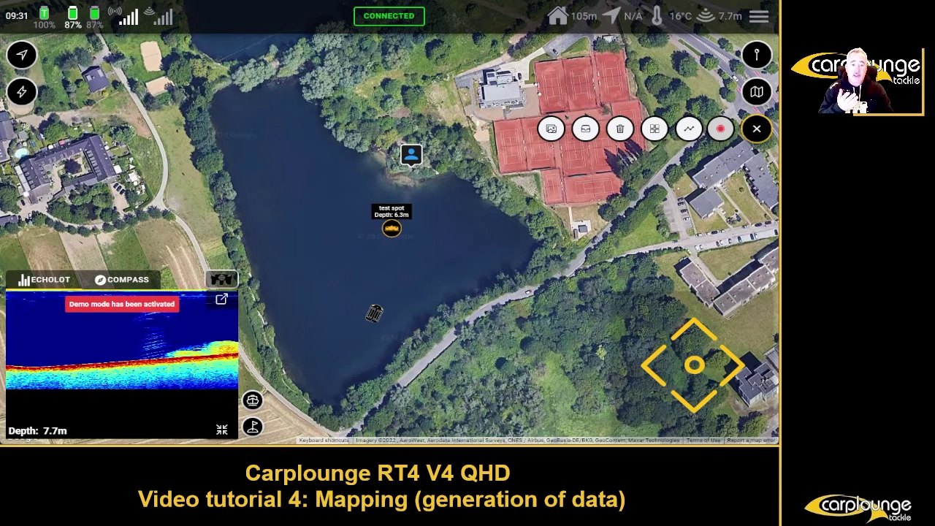
left_click(585, 129)
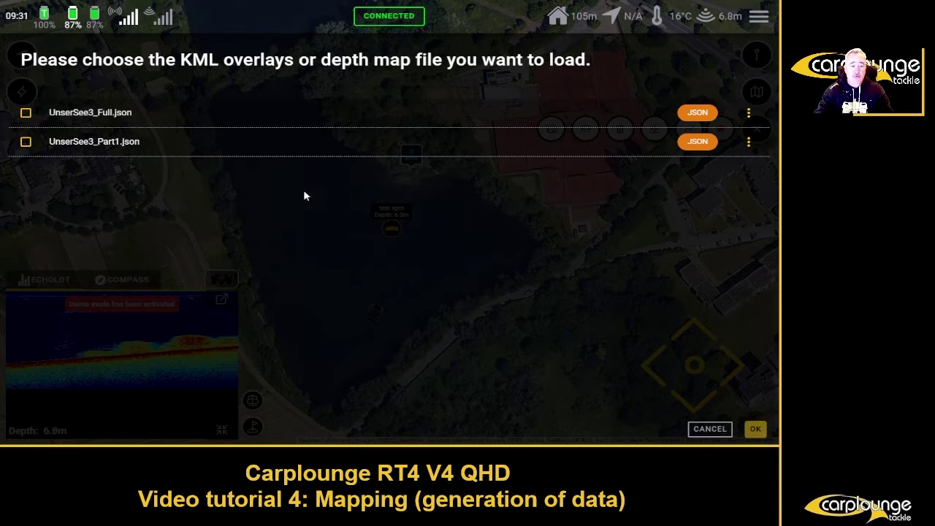
left_click(709, 429)
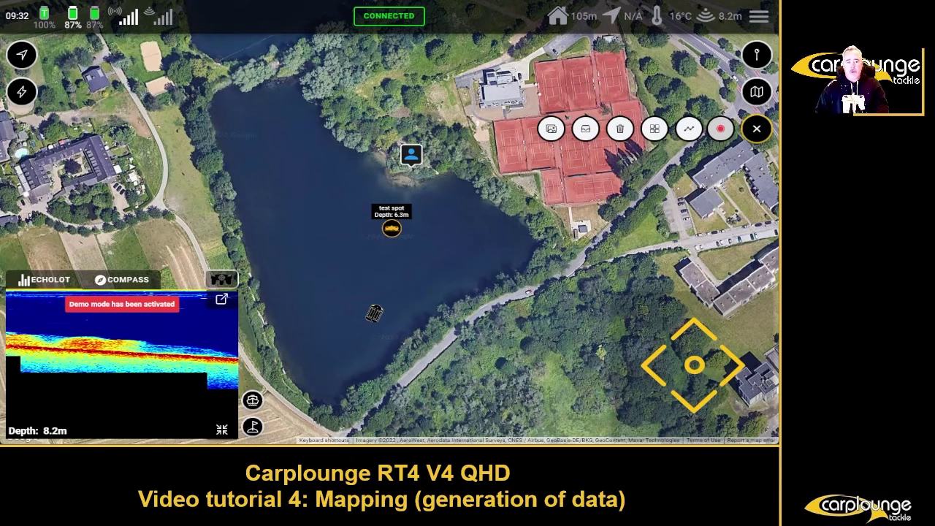
Load UnserSee3_Full.json, name the depth map "test map", and add it to the lake.
left_click(585, 130)
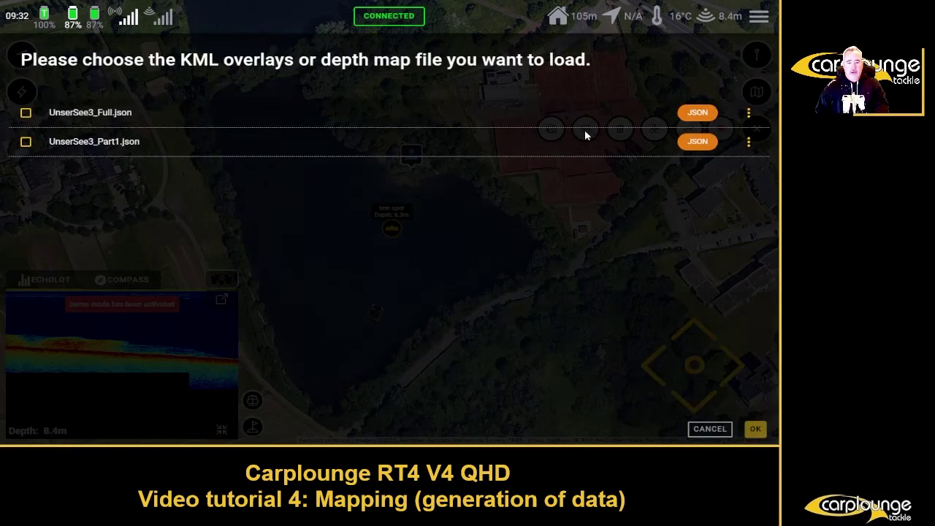
left_click(25, 113)
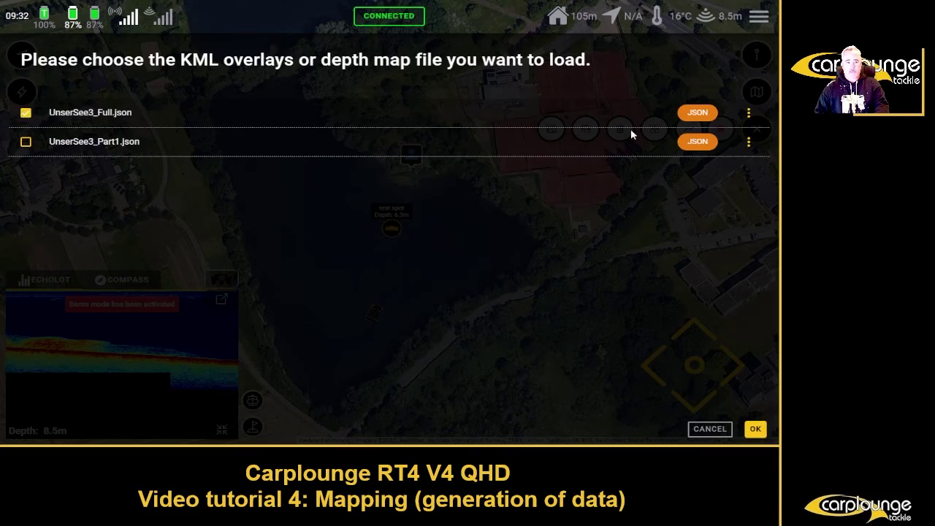
left_click(755, 429)
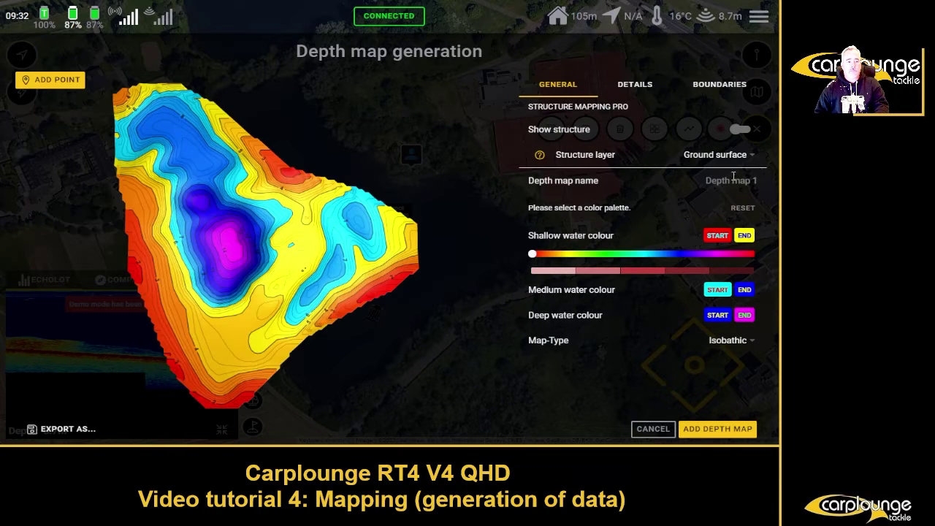
left_click(729, 183)
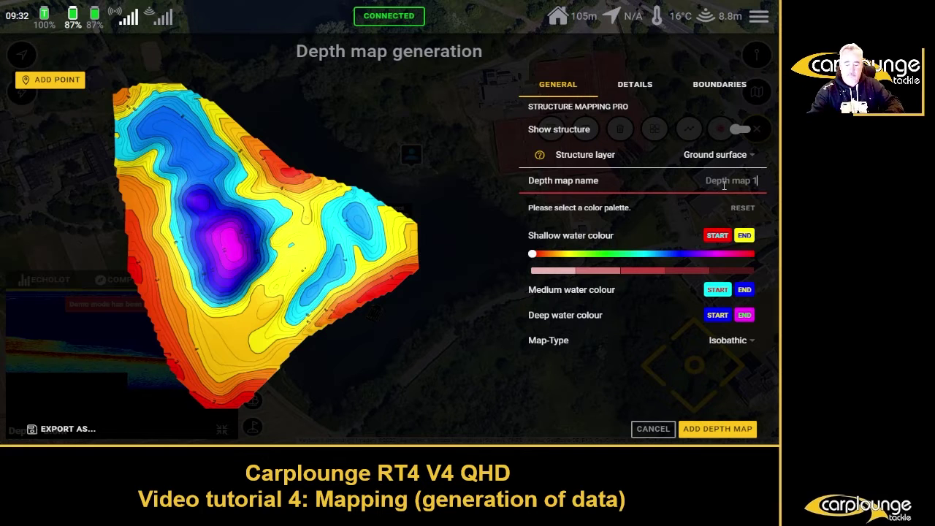
type("test ma")
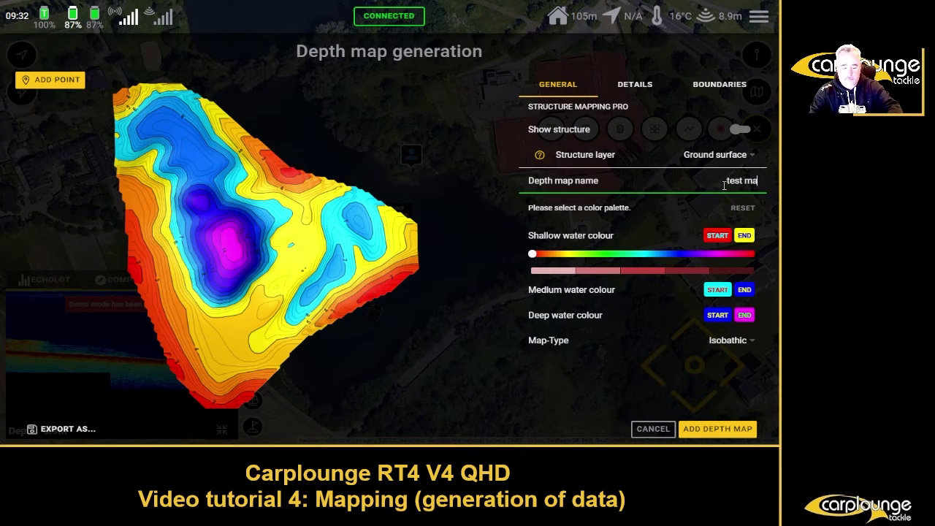
type("p")
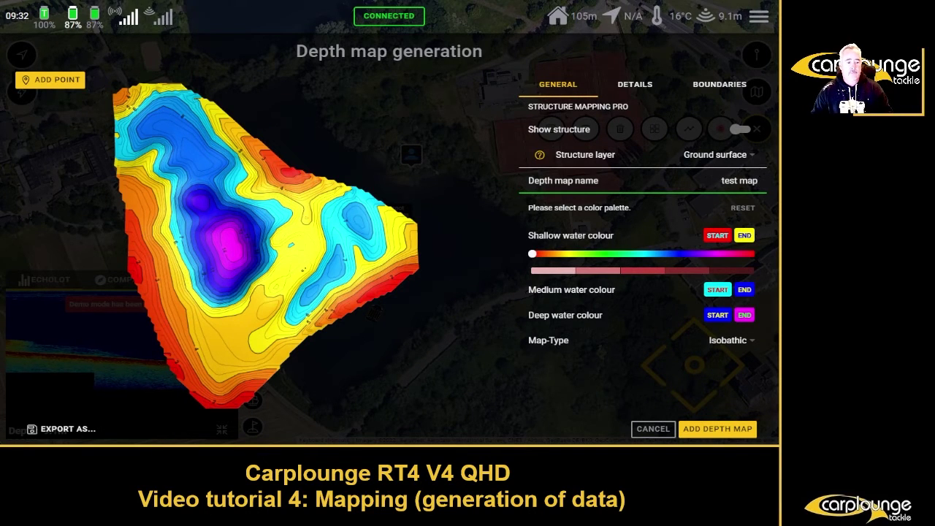
left_click(721, 424)
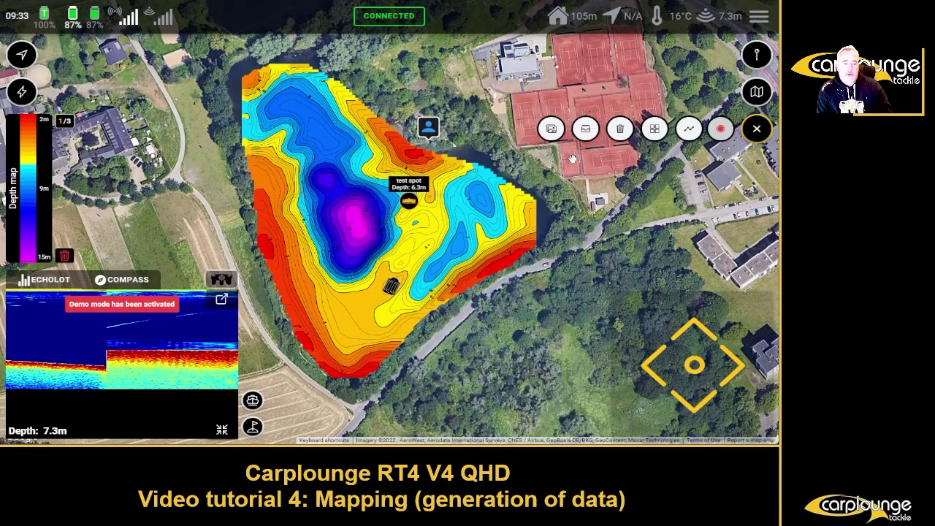
Remove the current depth maps from the lake and load UnserSee3_Full.json for a new depth map generation.
left_click(65, 257)
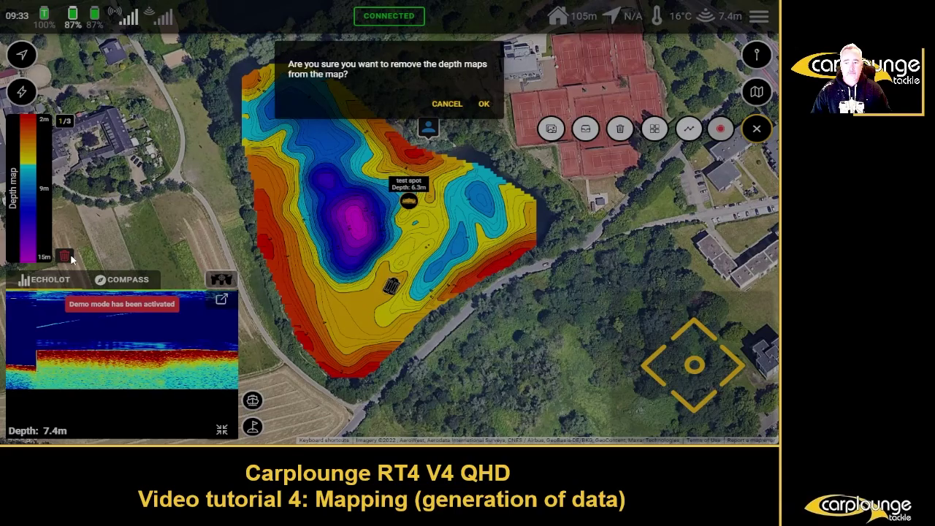
left_click(484, 107)
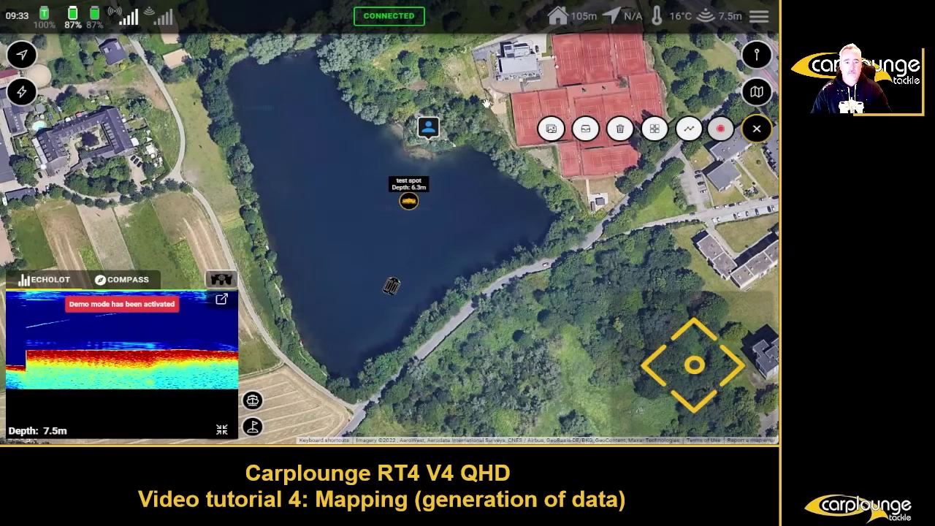
left_click(585, 130)
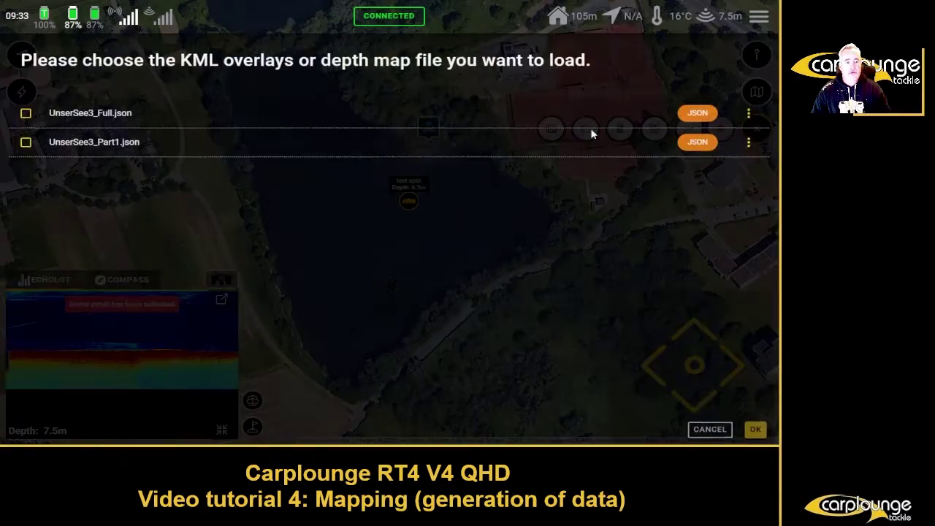
left_click(27, 114)
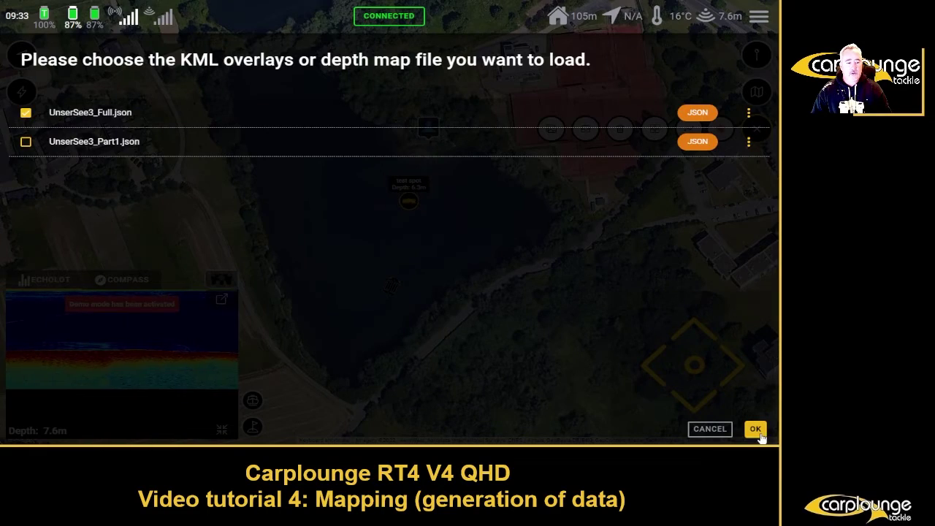
left_click(755, 428)
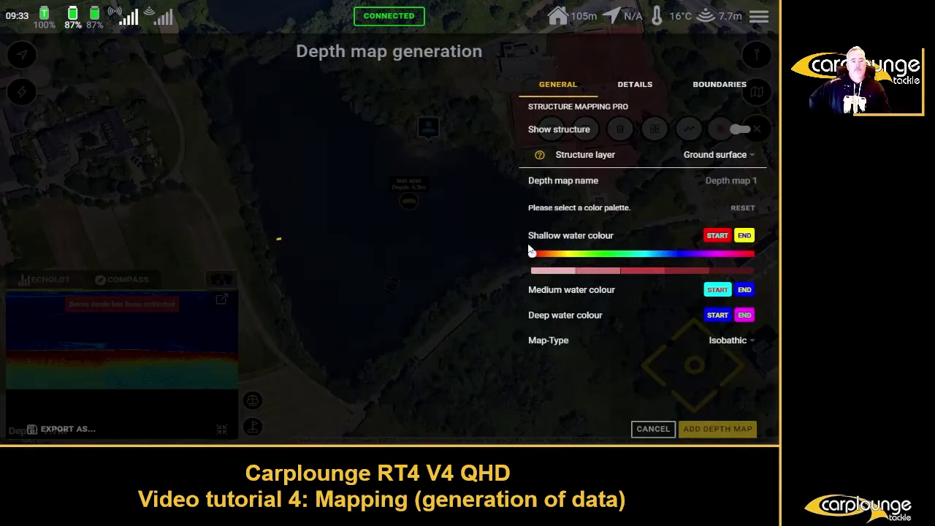
Show the ground surface structure on the depth map and raise the depth scaling to about three quarters.
left_click(740, 131)
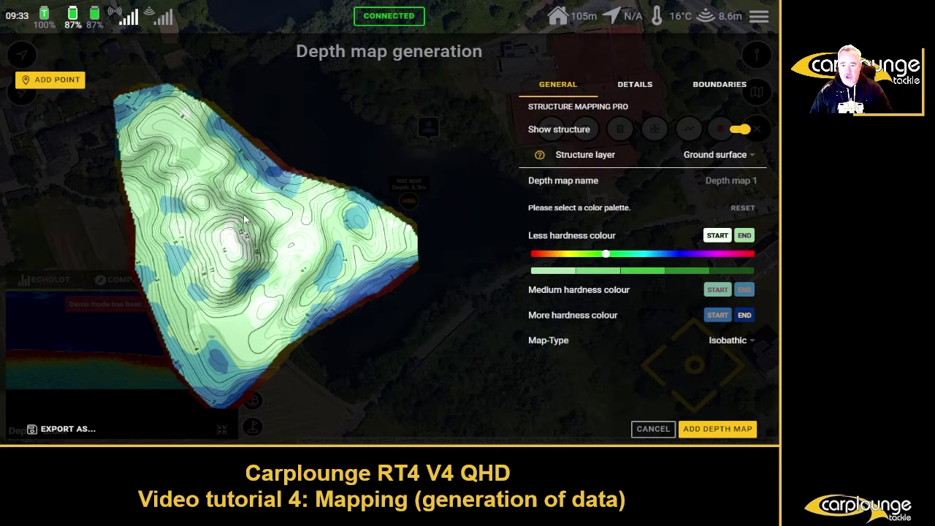
left_click(635, 86)
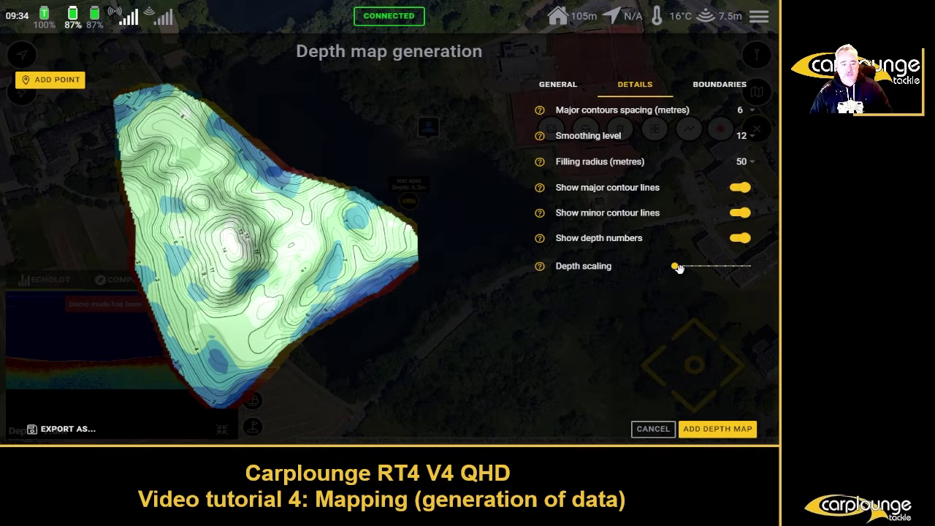
left_click_drag(678, 268, 733, 272)
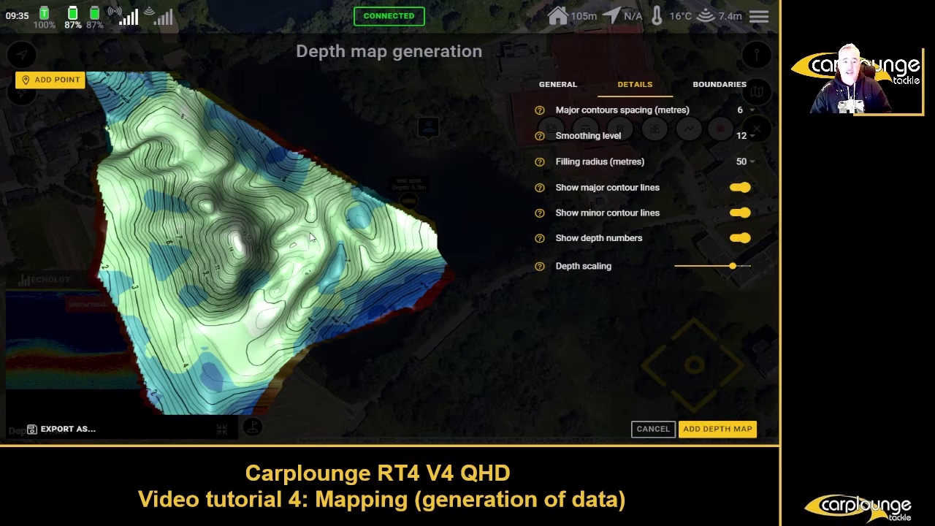
left_click(713, 84)
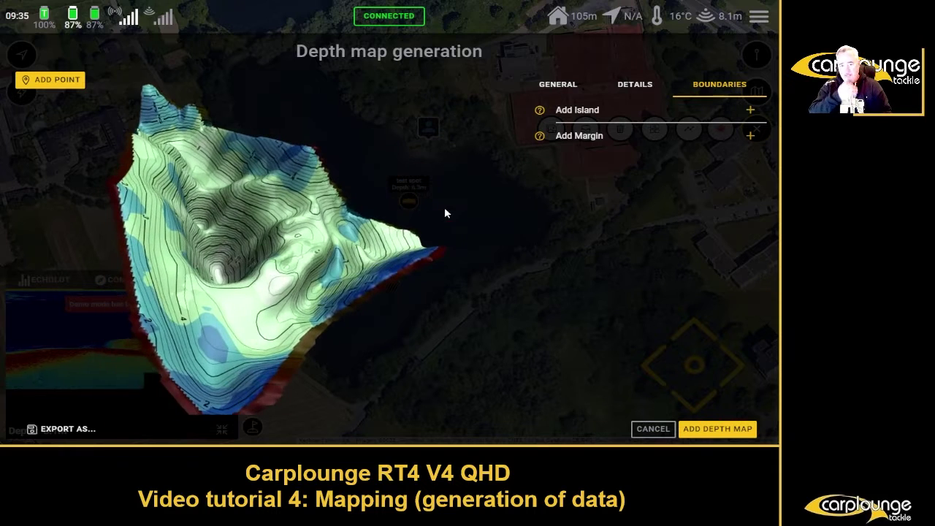
Name the depth map "test map" and add it with its structure layers to the lake.
left_click(712, 431)
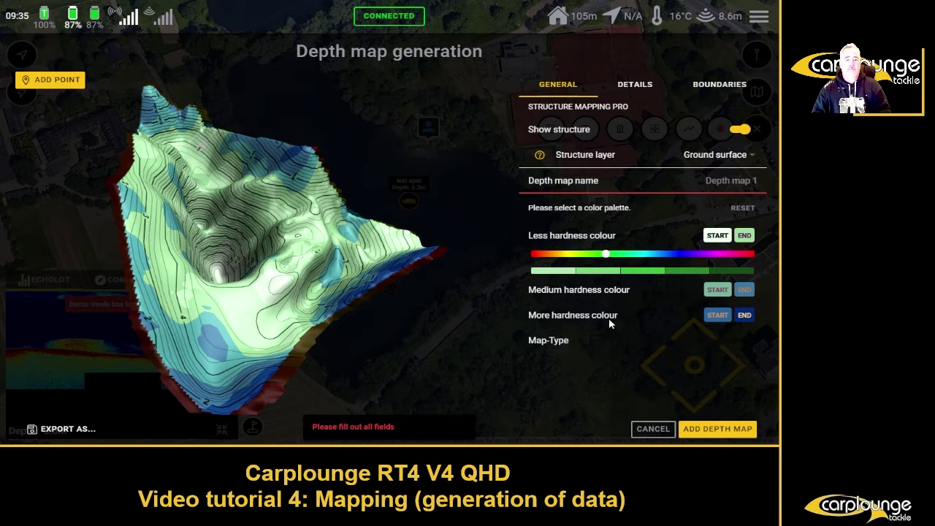
left_click(730, 180)
type("test")
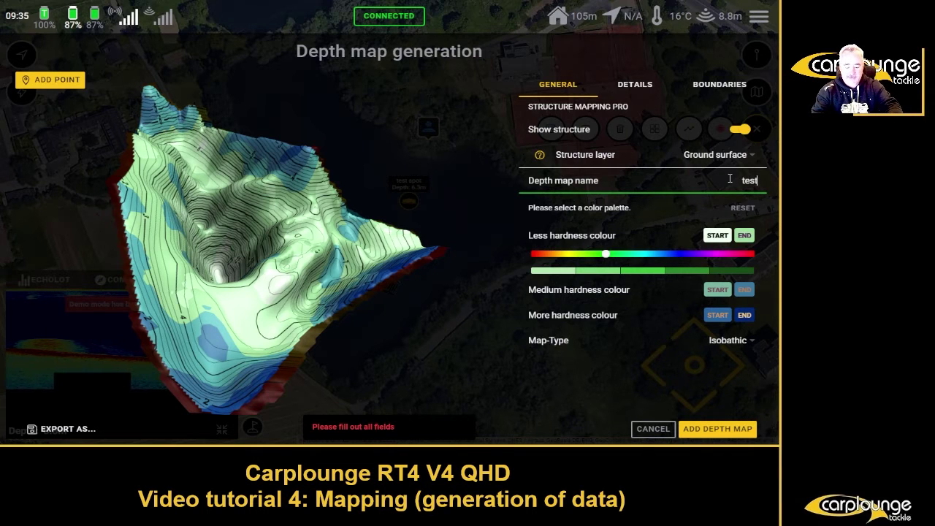
type(" map")
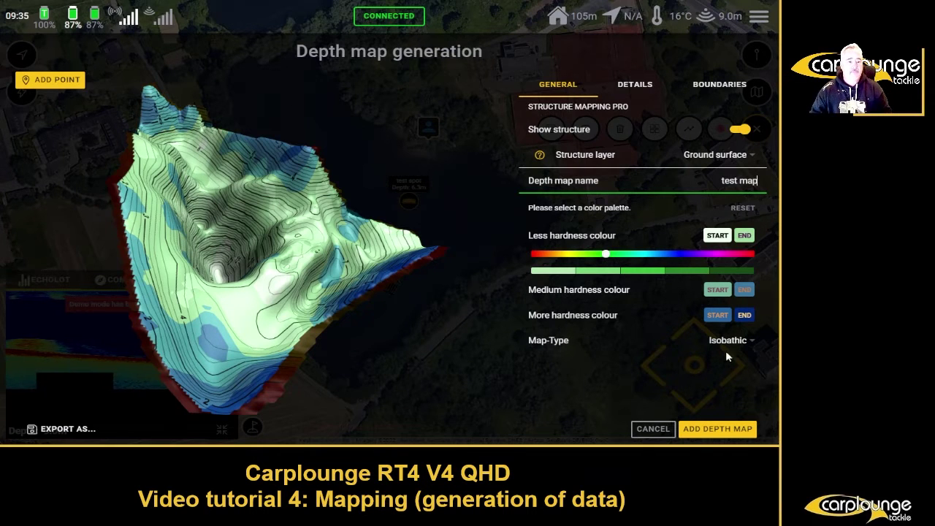
left_click(715, 431)
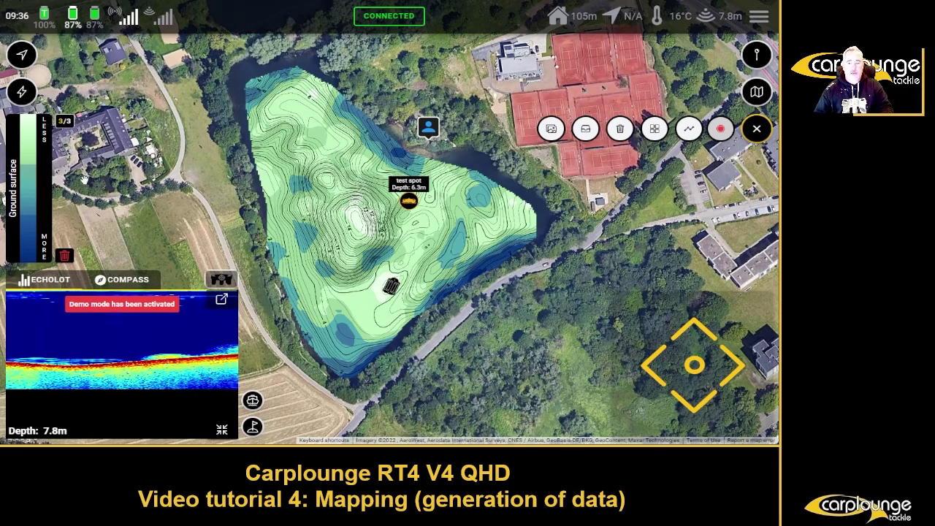
Cycle the lake overlay through the depth map, ground structure and ground surface layers to compare them.
left_click(65, 121)
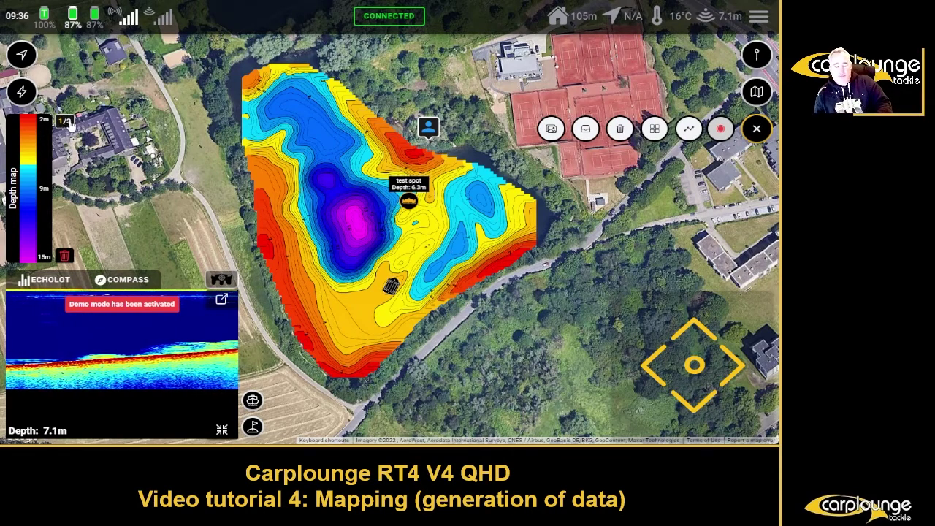
left_click(65, 121)
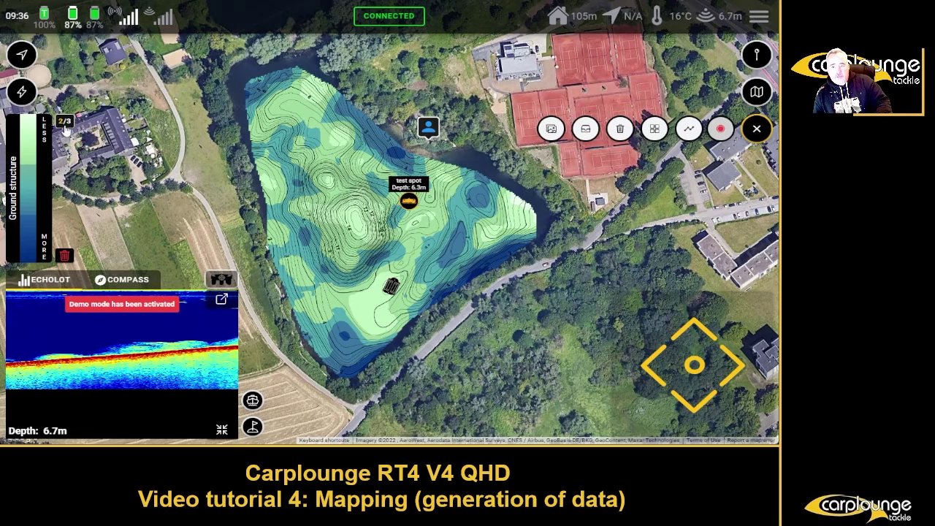
left_click(67, 123)
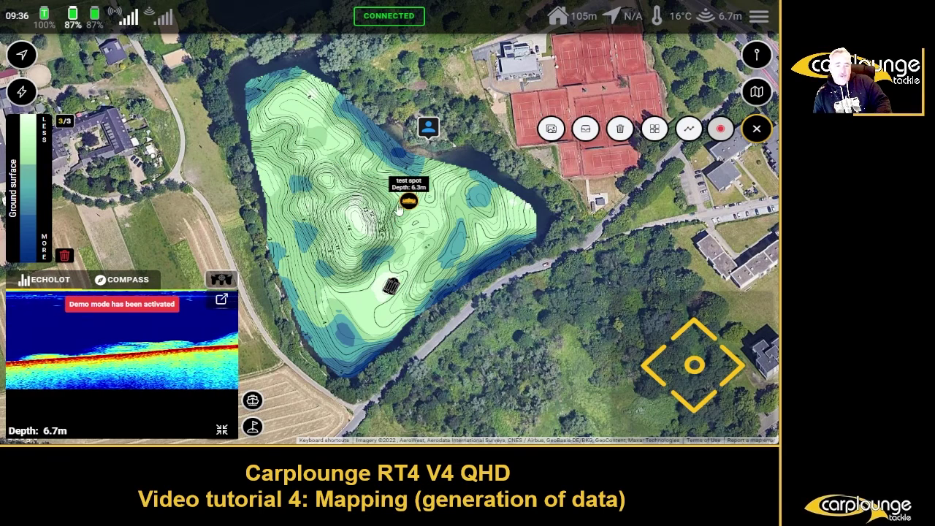